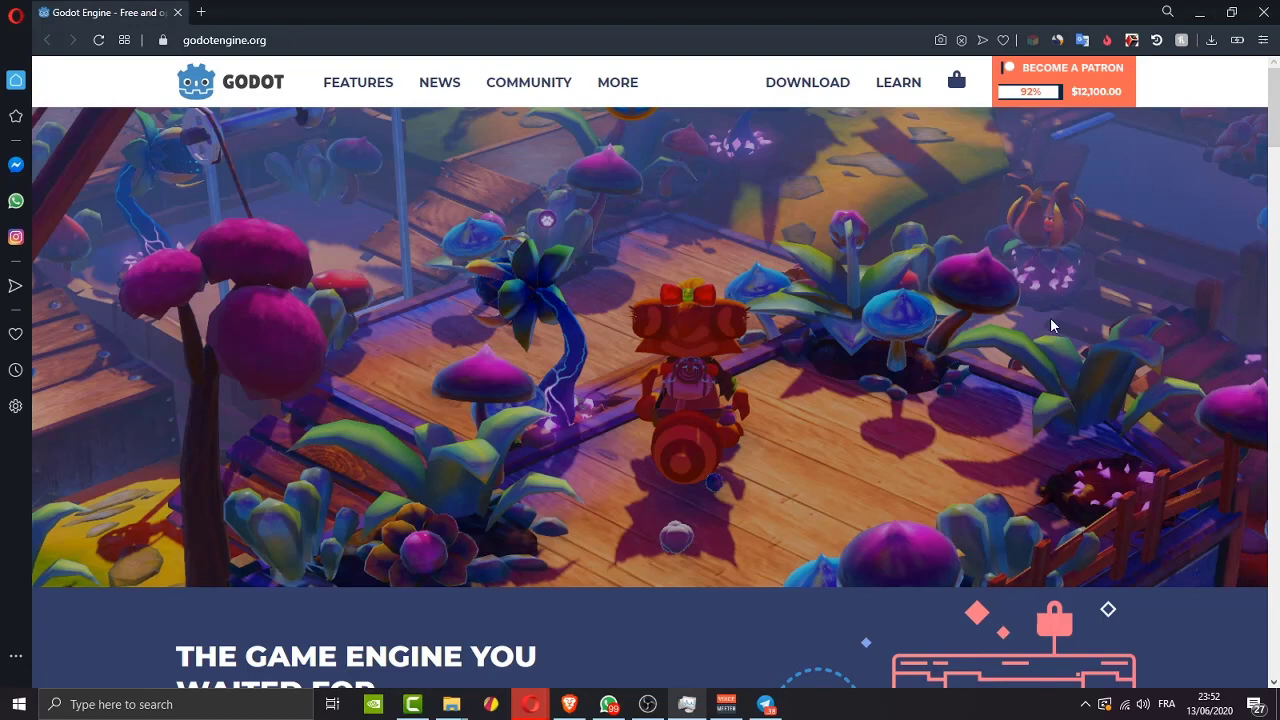
- View godotengine.org's SimilarWeb traffic statistics, then dismiss the panel
left_click(1062, 43)
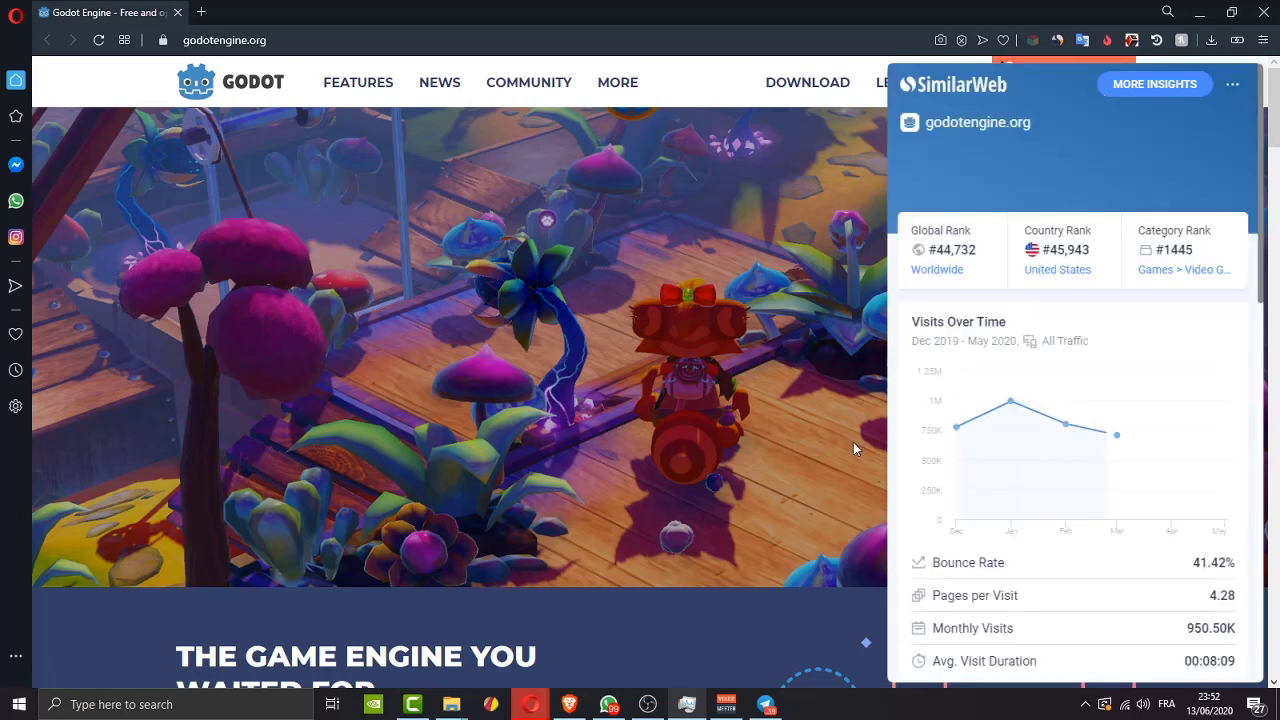
scroll(1043, 537, "down", 1)
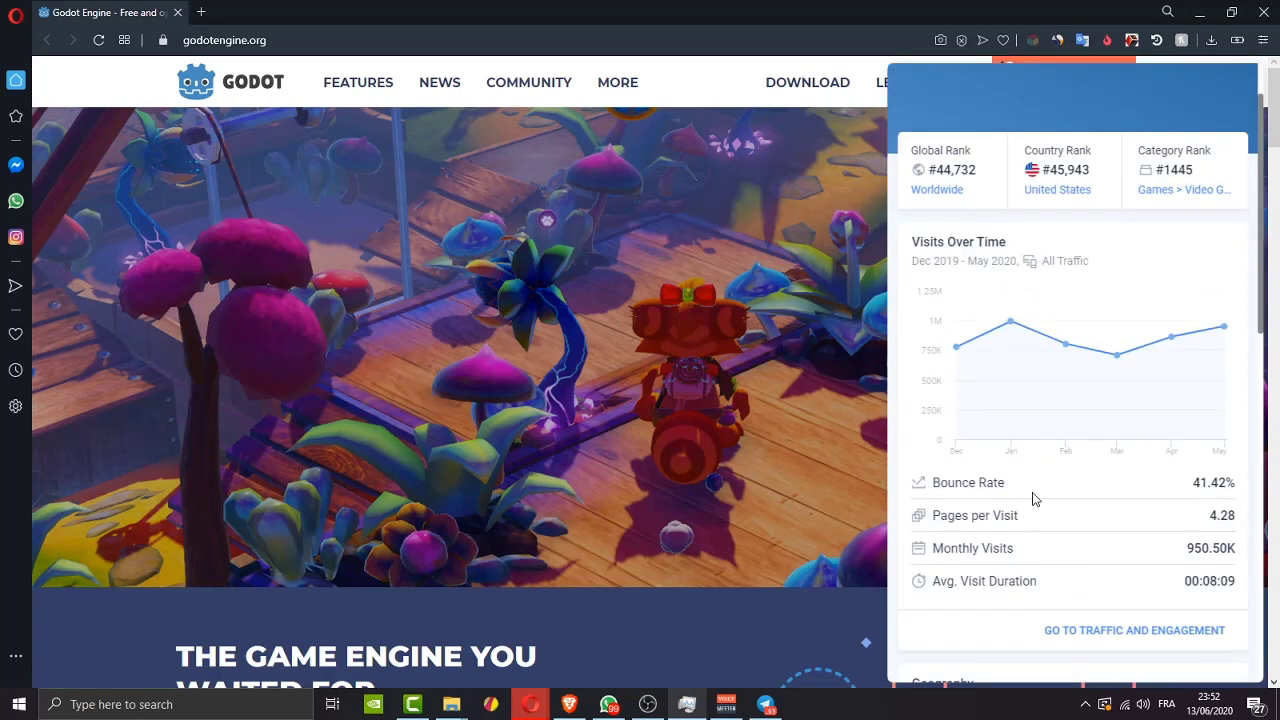
scroll(1034, 500, "down", 1)
left_click(692, 331)
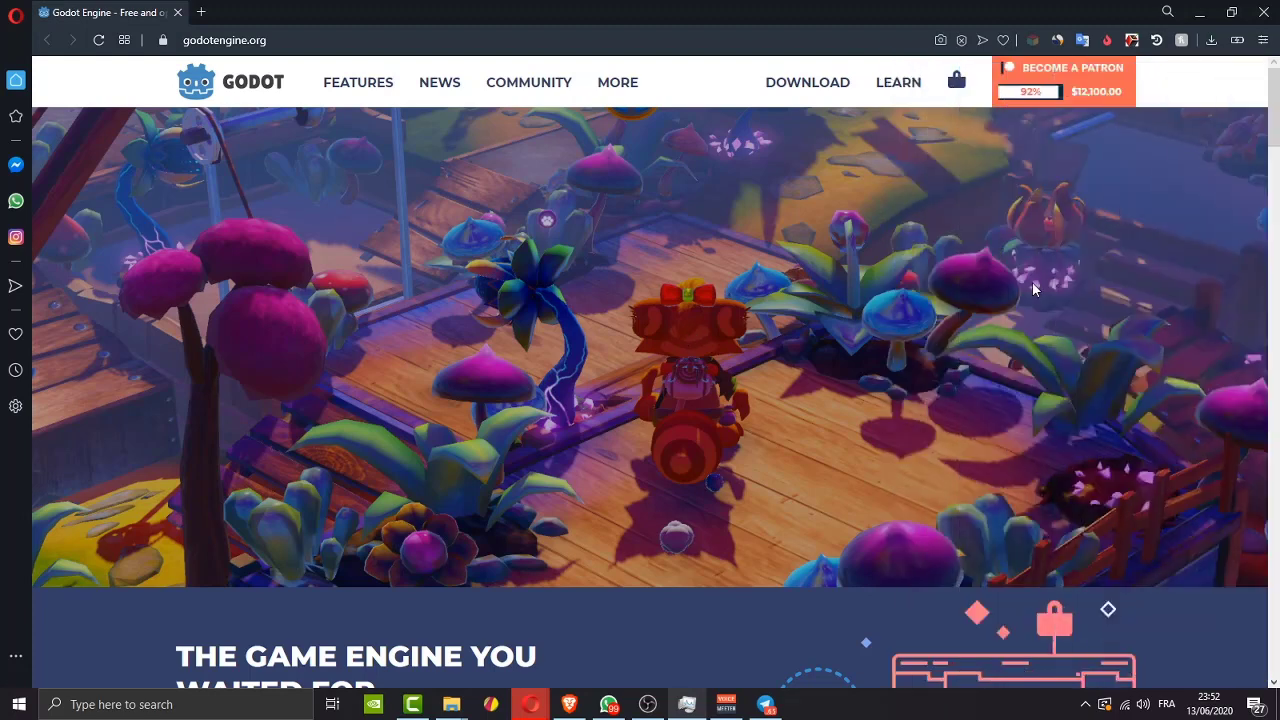
scroll(1034, 289, "down", 3)
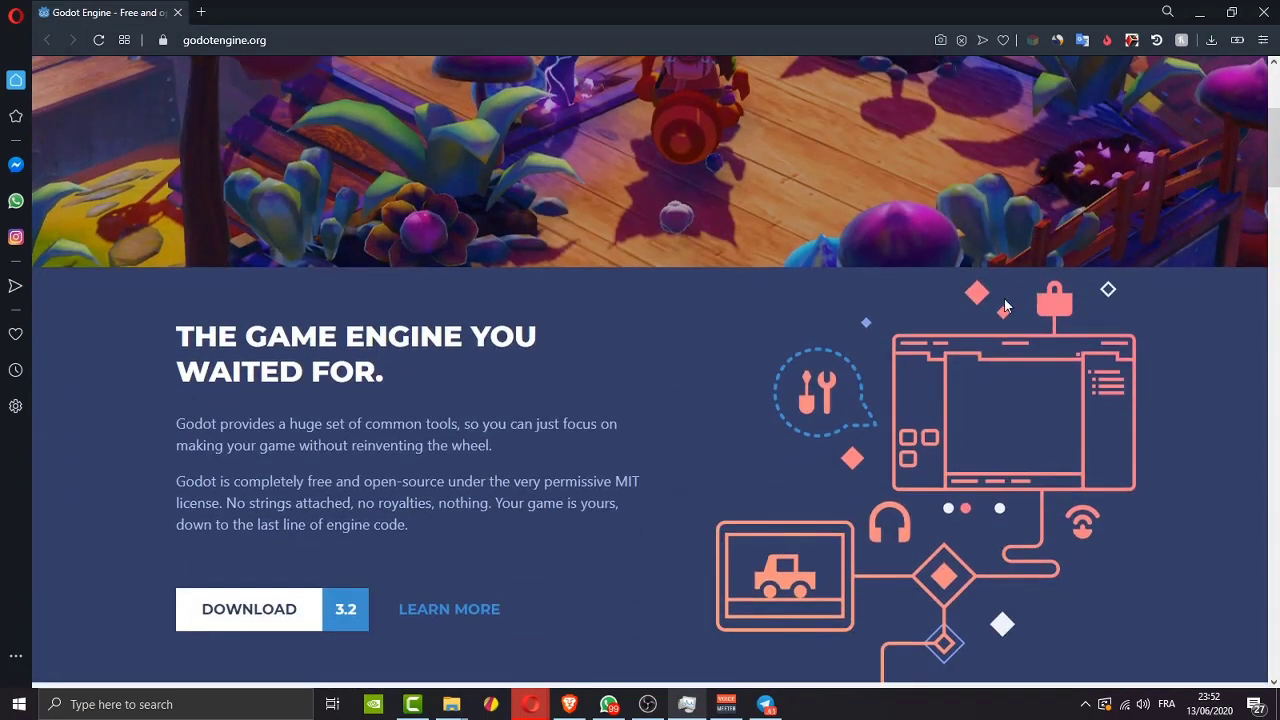
scroll(858, 319, "down", 1)
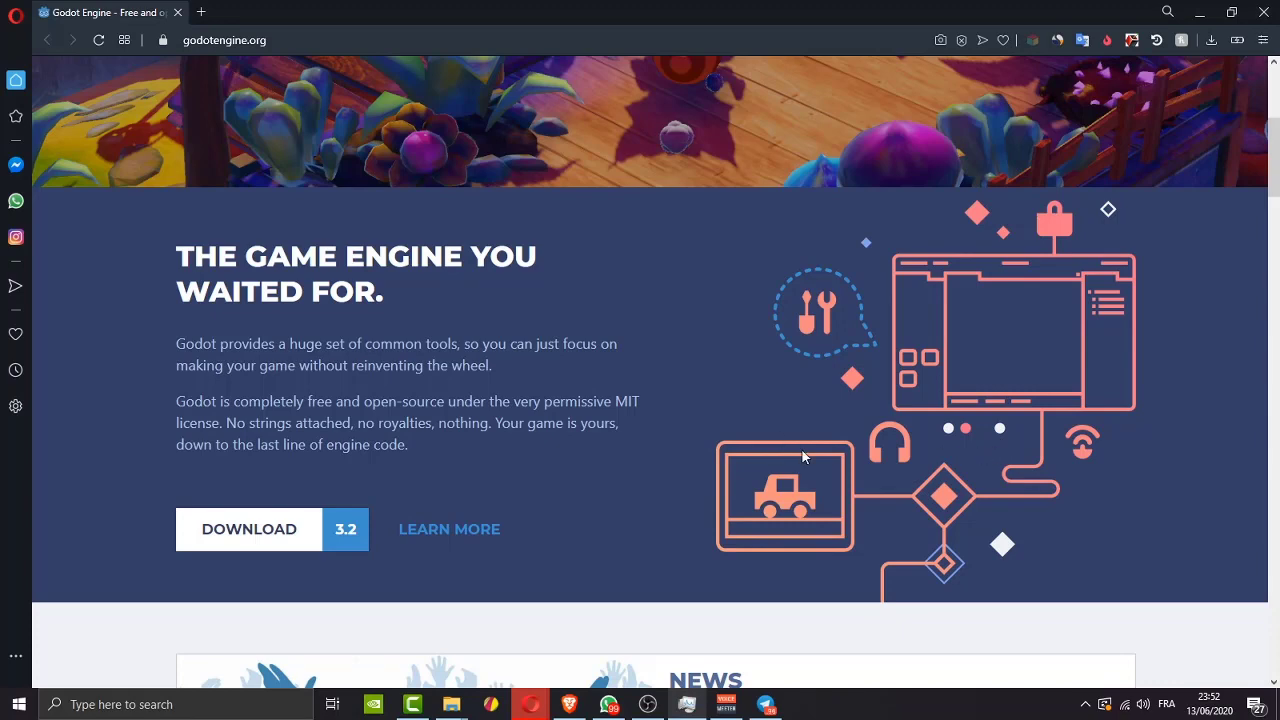
scroll(802, 450, "down", 3)
scroll(802, 457, "down", 2)
scroll(801, 450, "down", 4)
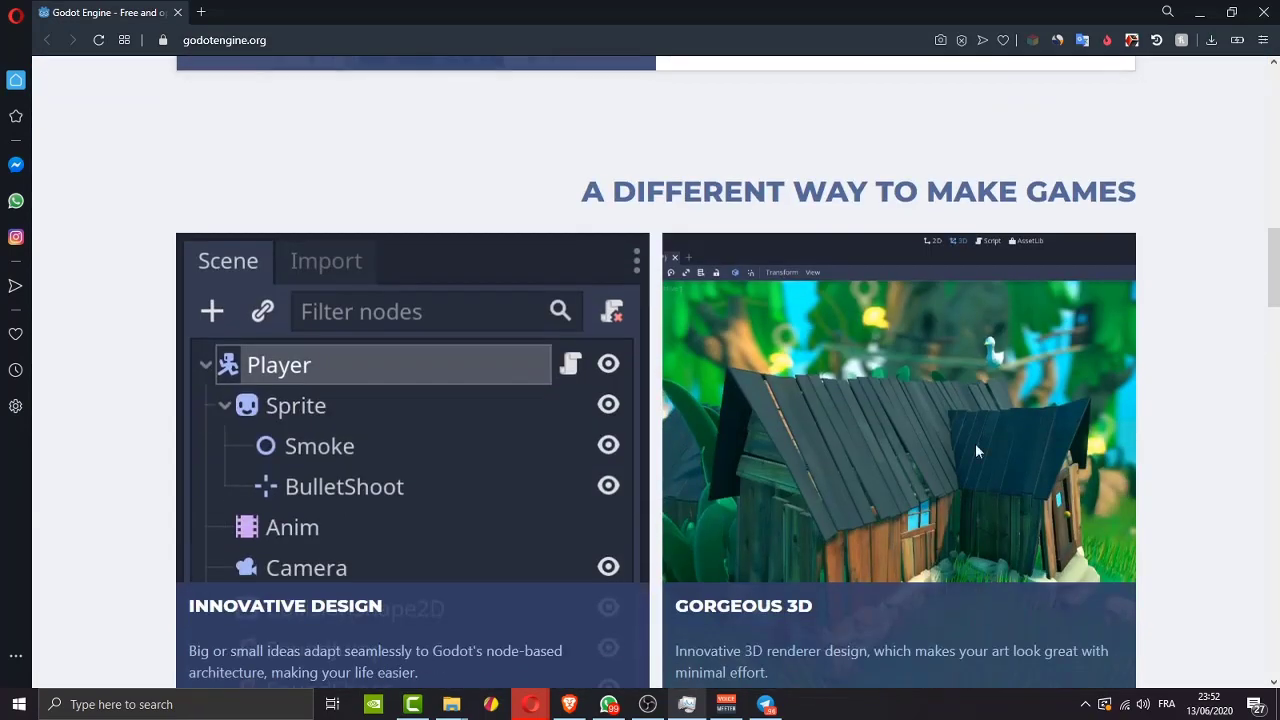
scroll(829, 365, "down", 2)
scroll(833, 384, "down", 1)
scroll(550, 439, "down", 1)
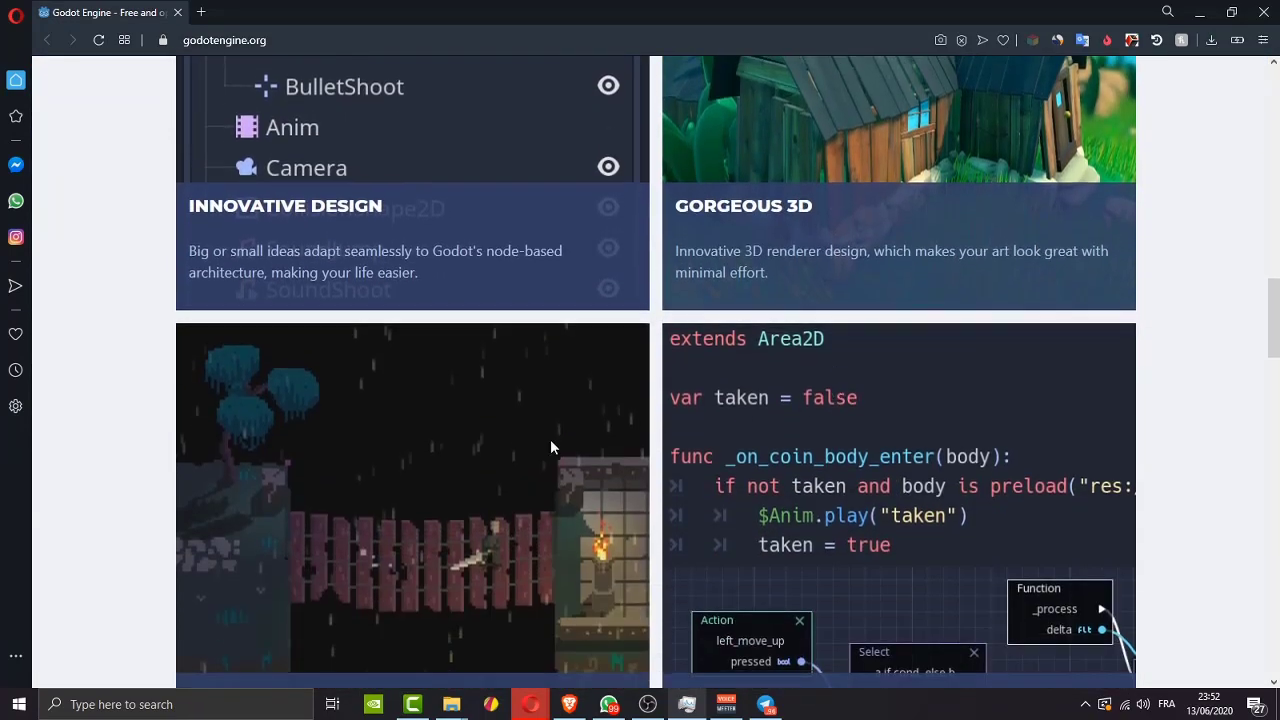
scroll(562, 447, "up", 4)
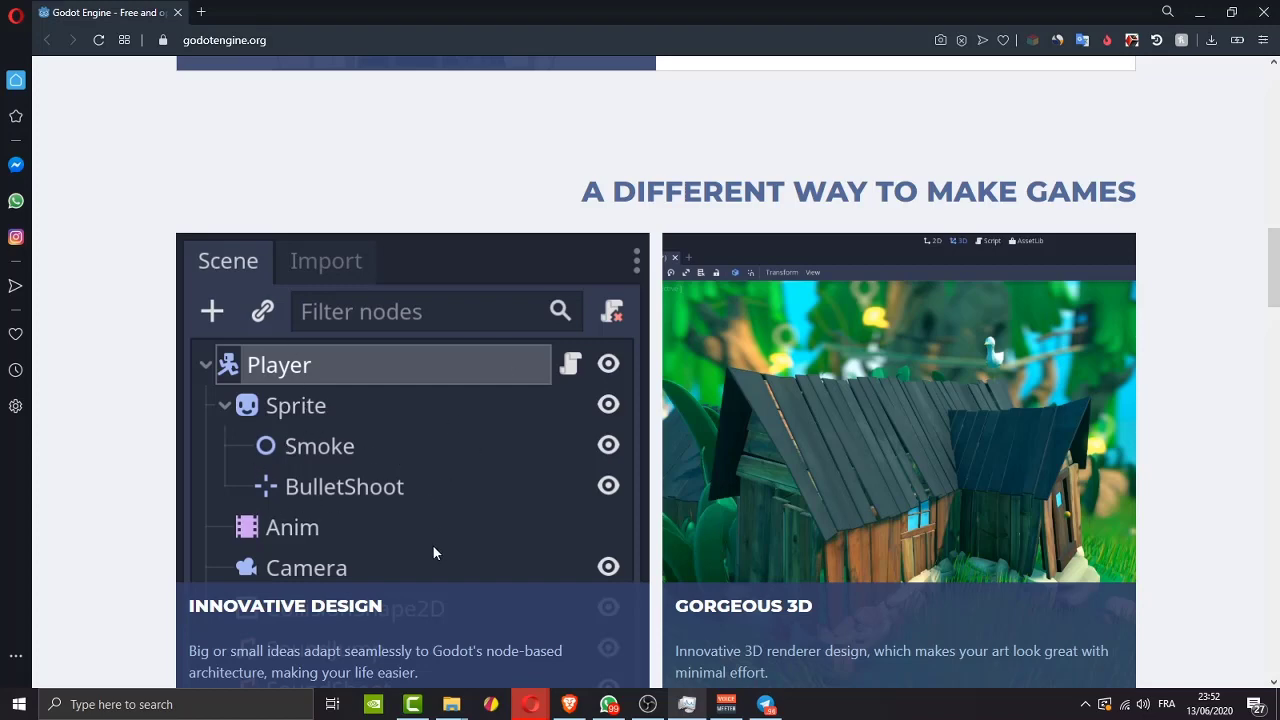
scroll(820, 445, "down", 2)
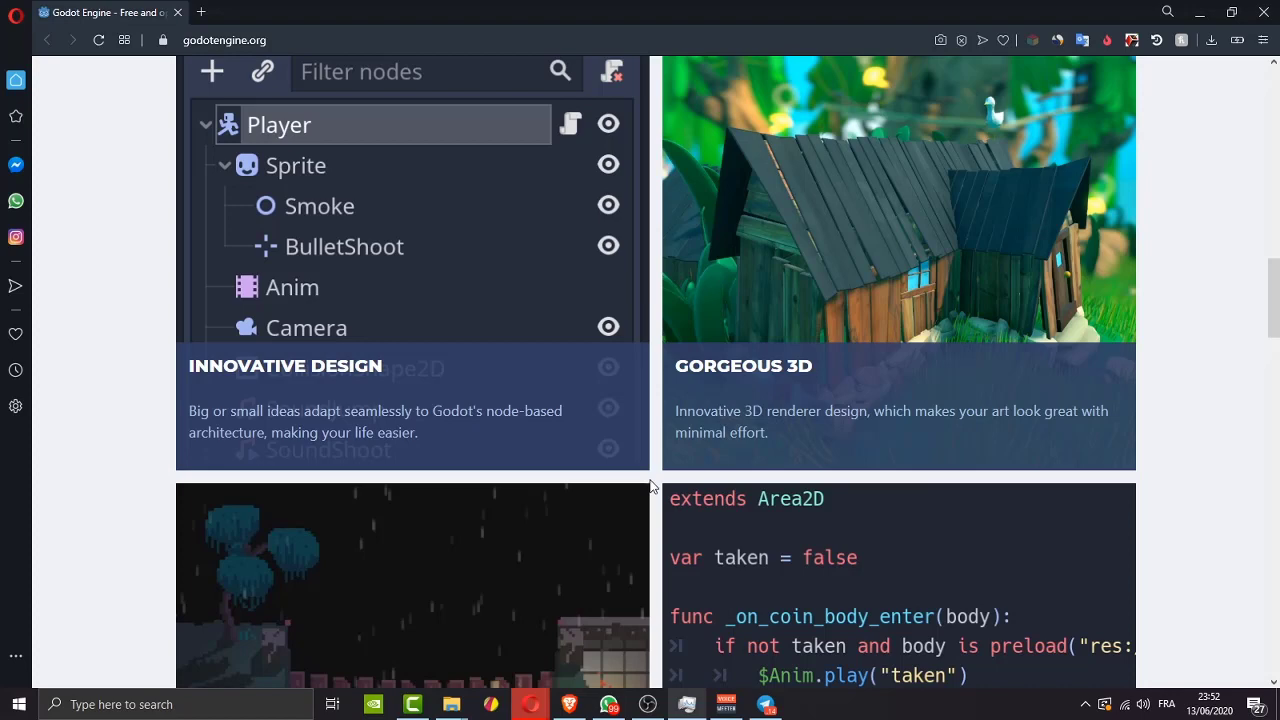
scroll(769, 361, "down", 1)
scroll(700, 345, "down", 3)
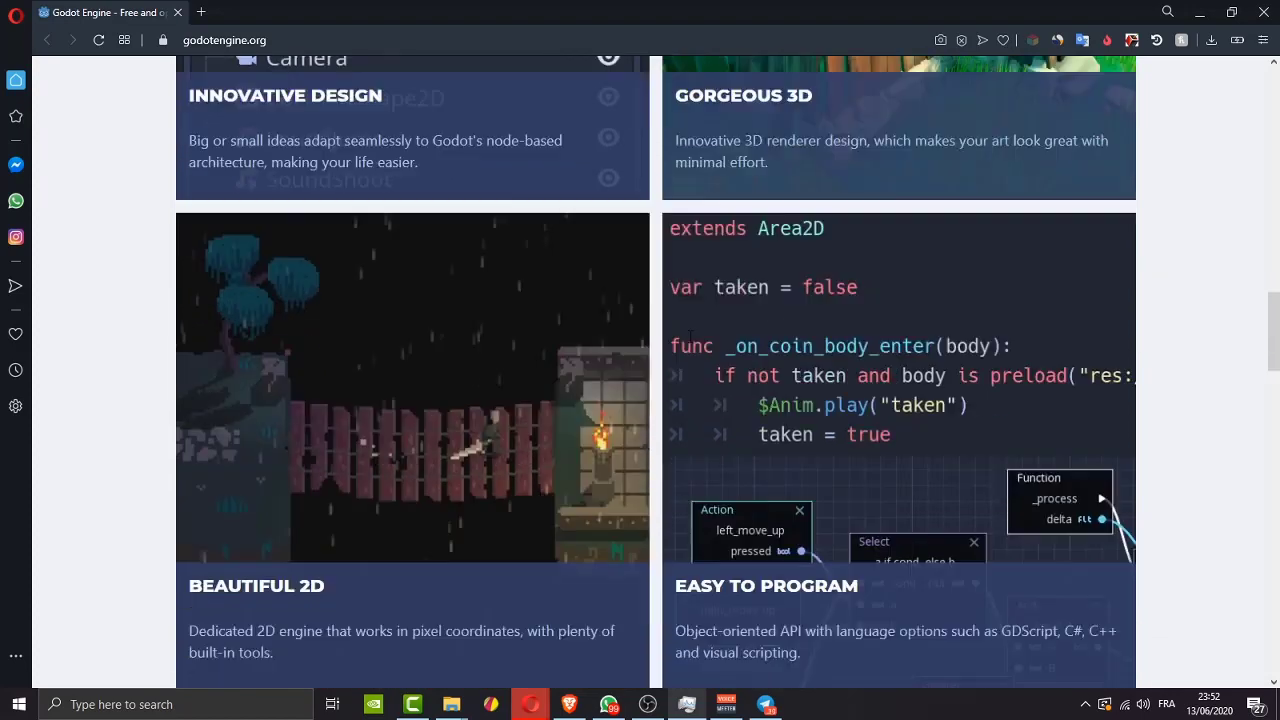
scroll(690, 345, "down", 3)
scroll(690, 345, "down", 3)
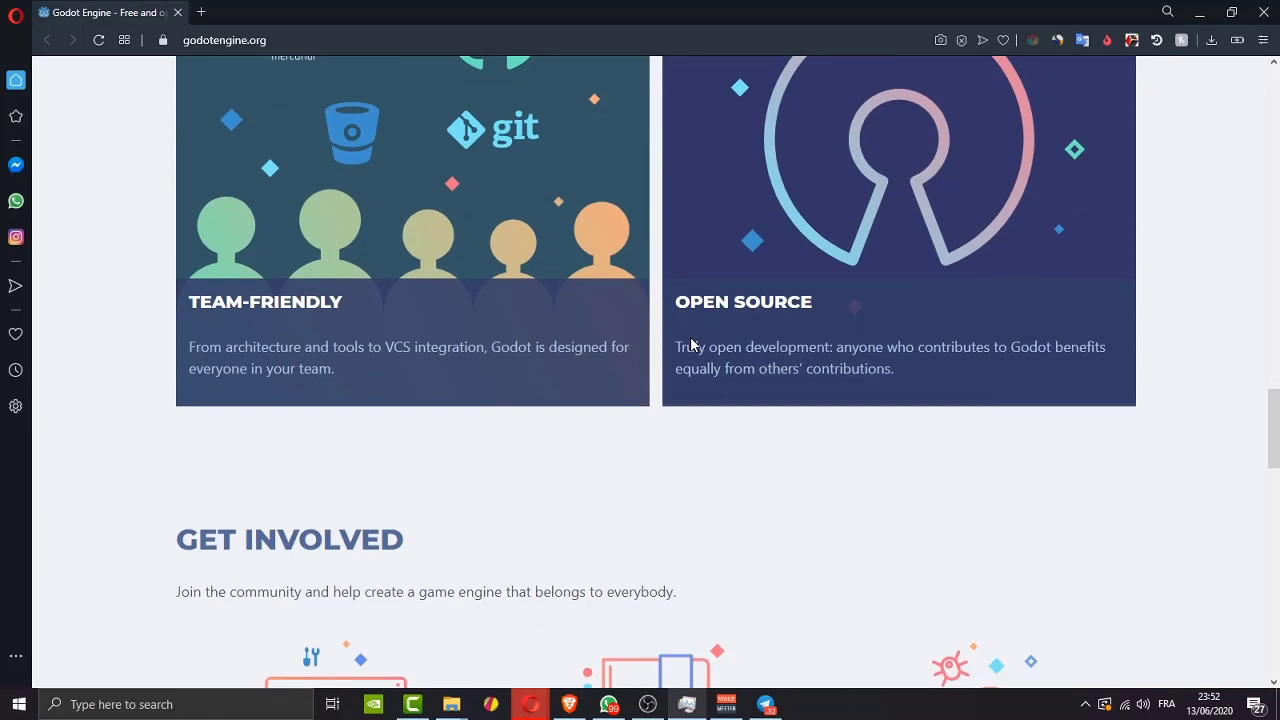
scroll(690, 345, "down", 3)
scroll(690, 345, "down", 4)
scroll(690, 345, "down", 4)
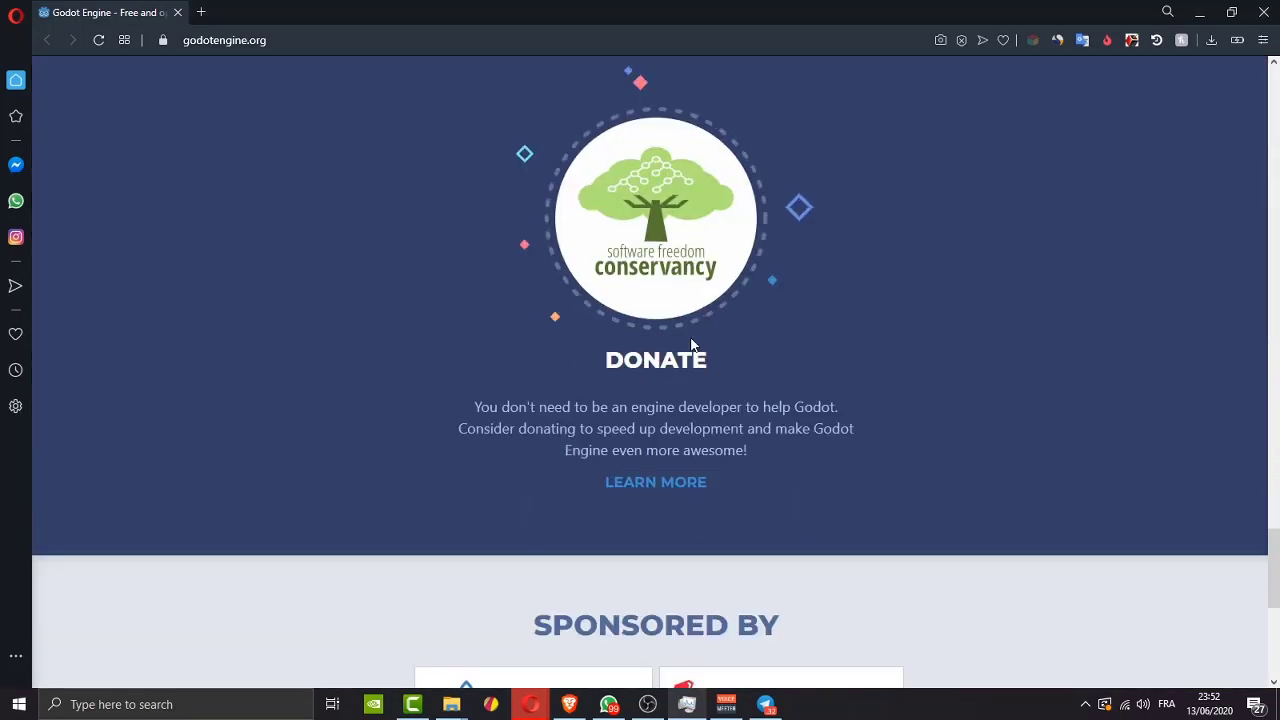
scroll(690, 345, "down", 5)
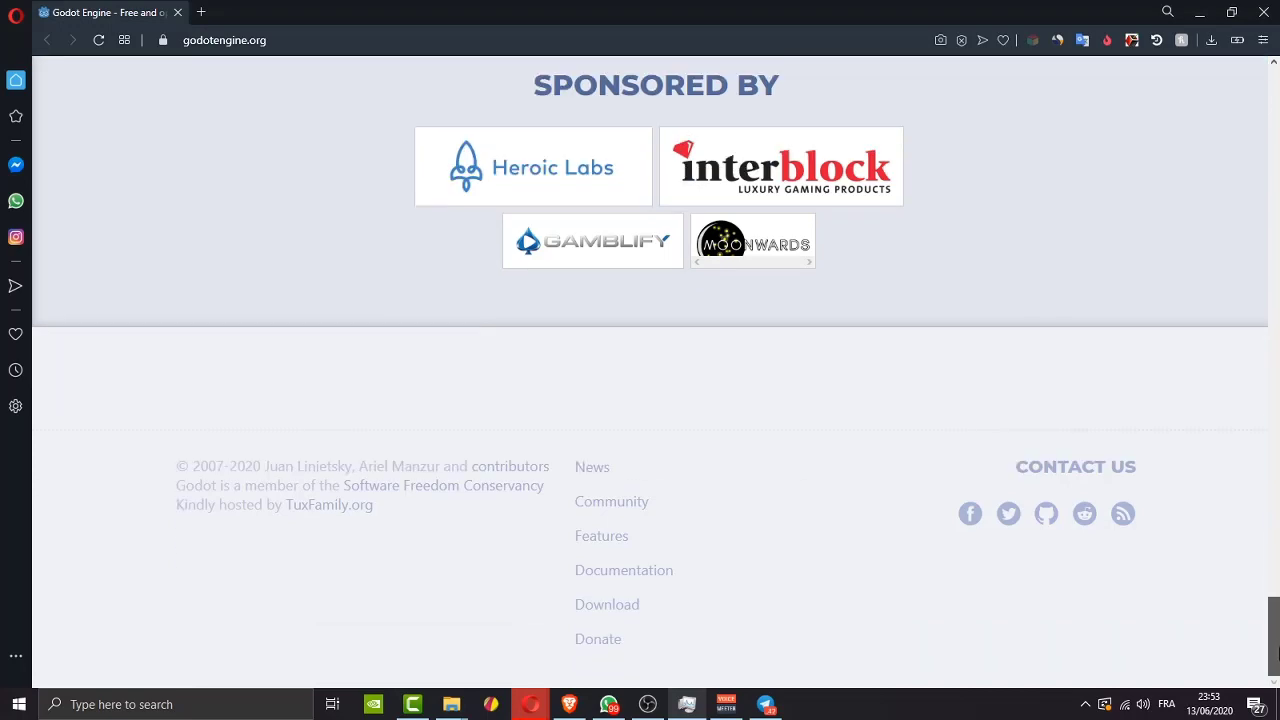
left_click_drag(1274, 628, 1274, 100)
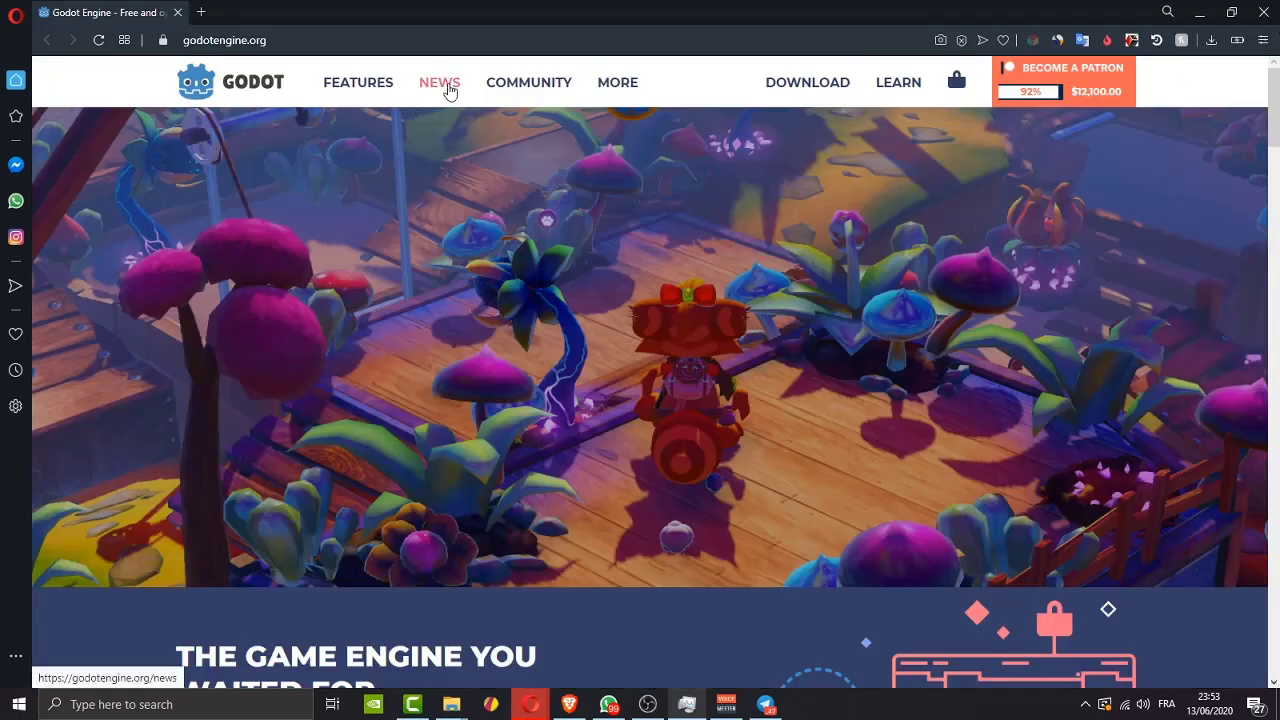
- Go to Godot's Community page from the navigation bar
left_click(514, 88)
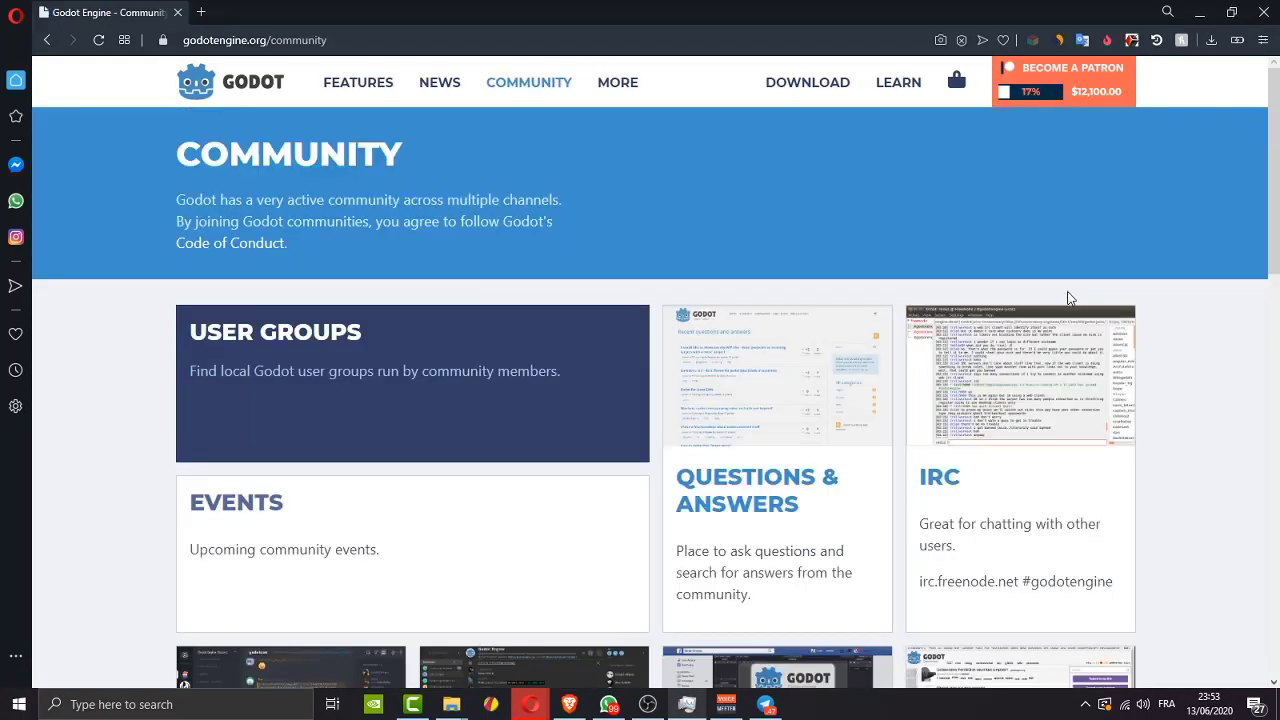
scroll(1069, 294, "down", 2)
scroll(1070, 296, "down", 3)
scroll(1069, 296, "down", 4)
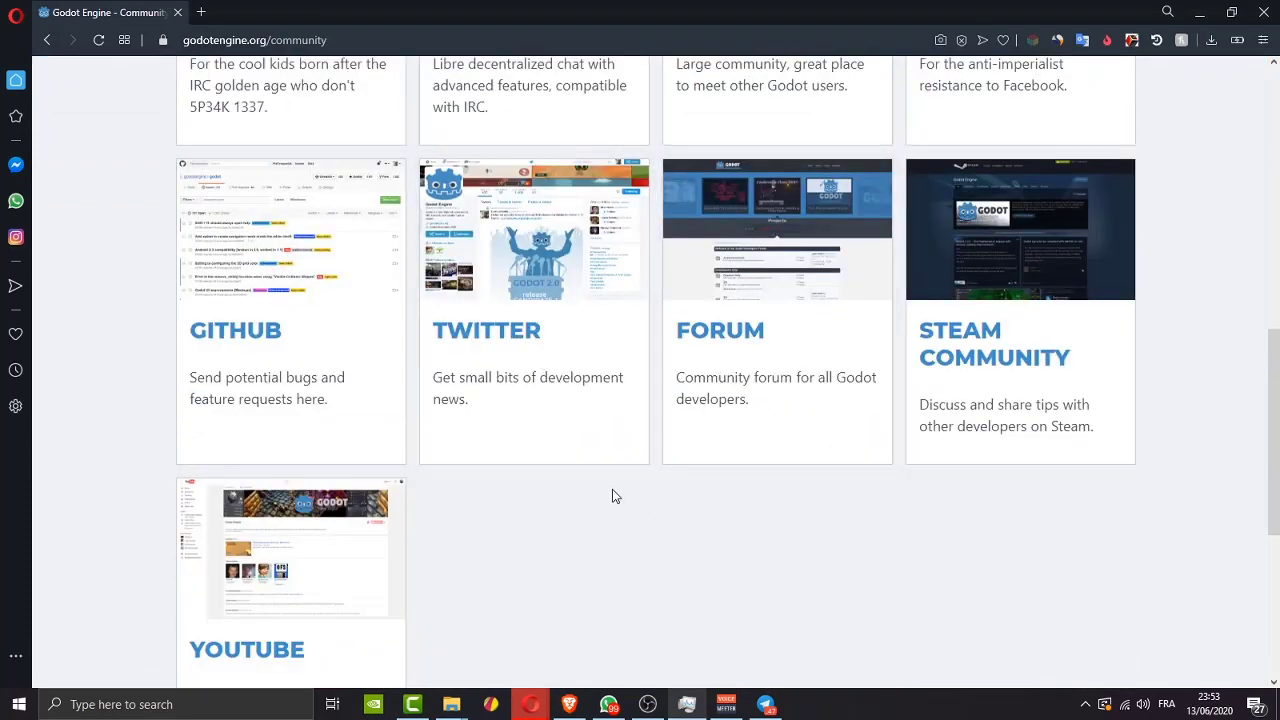
scroll(785, 490, "up", 5)
scroll(690, 423, "up", 3)
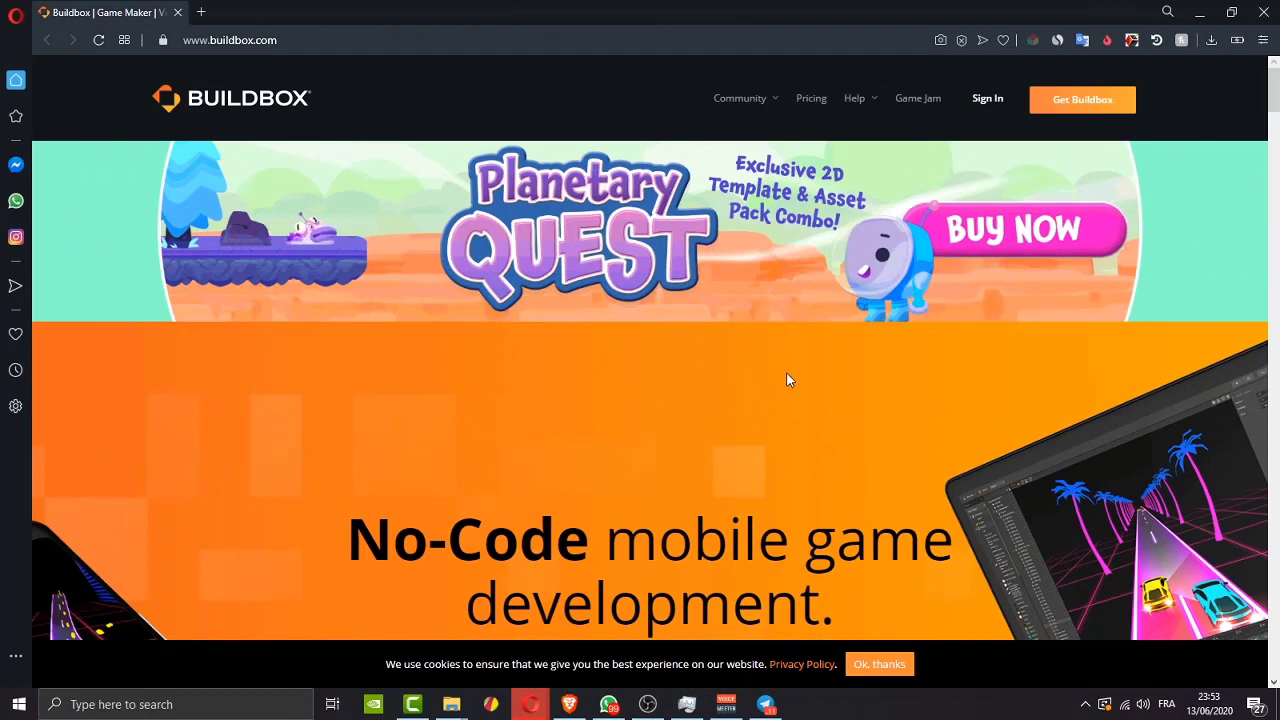
- Accept the Buildbox cookie notice and swipe through the featured games carousel
left_click(898, 668)
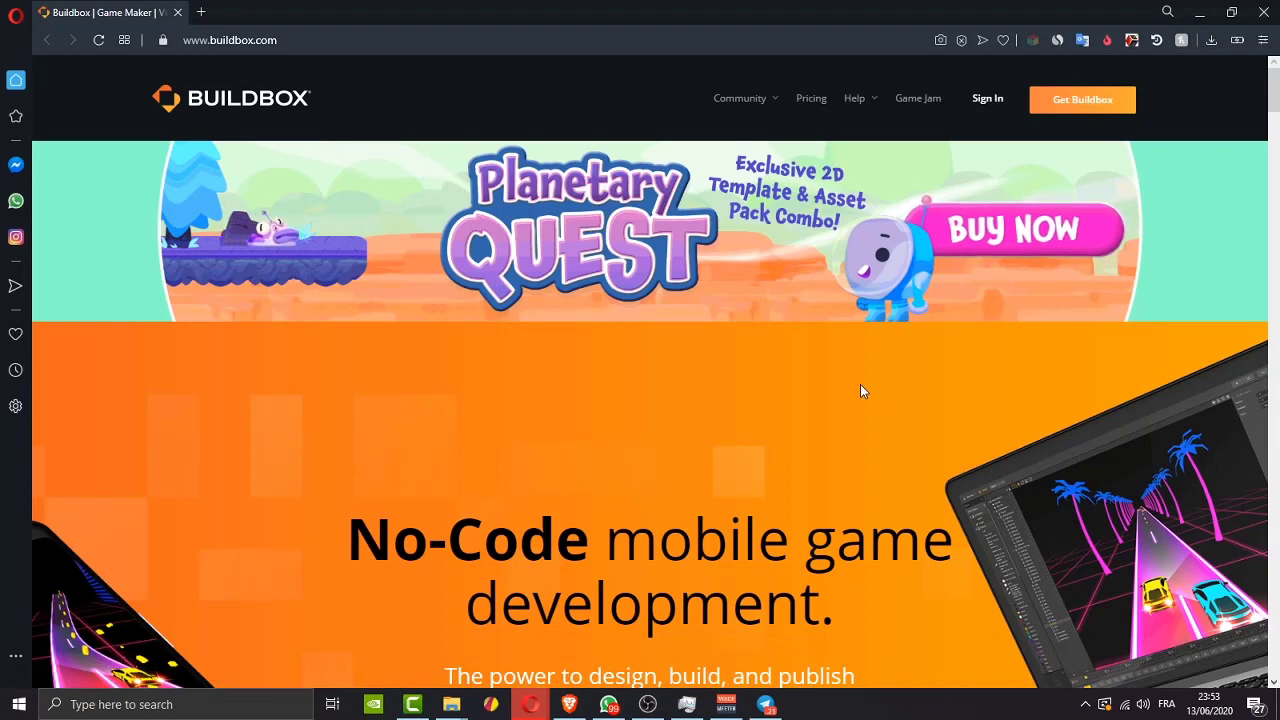
scroll(862, 390, "down", 5)
scroll(1137, 352, "up", 2)
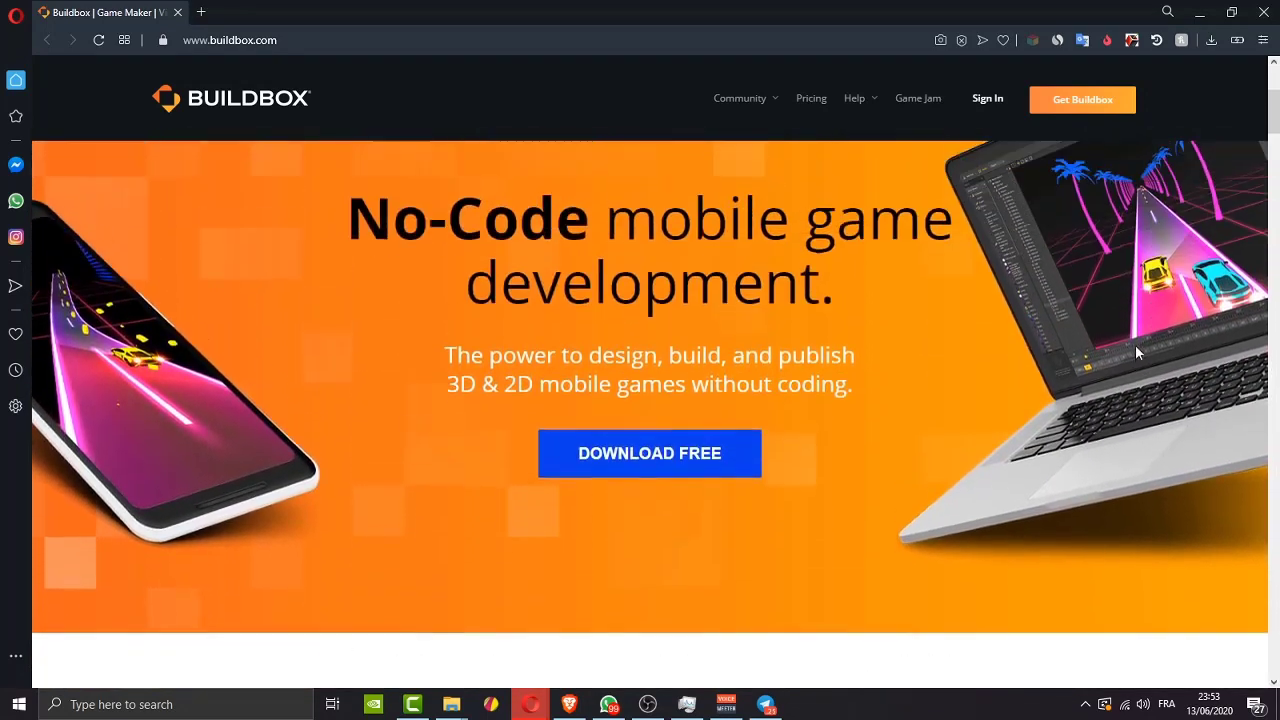
scroll(1135, 345, "up", 2)
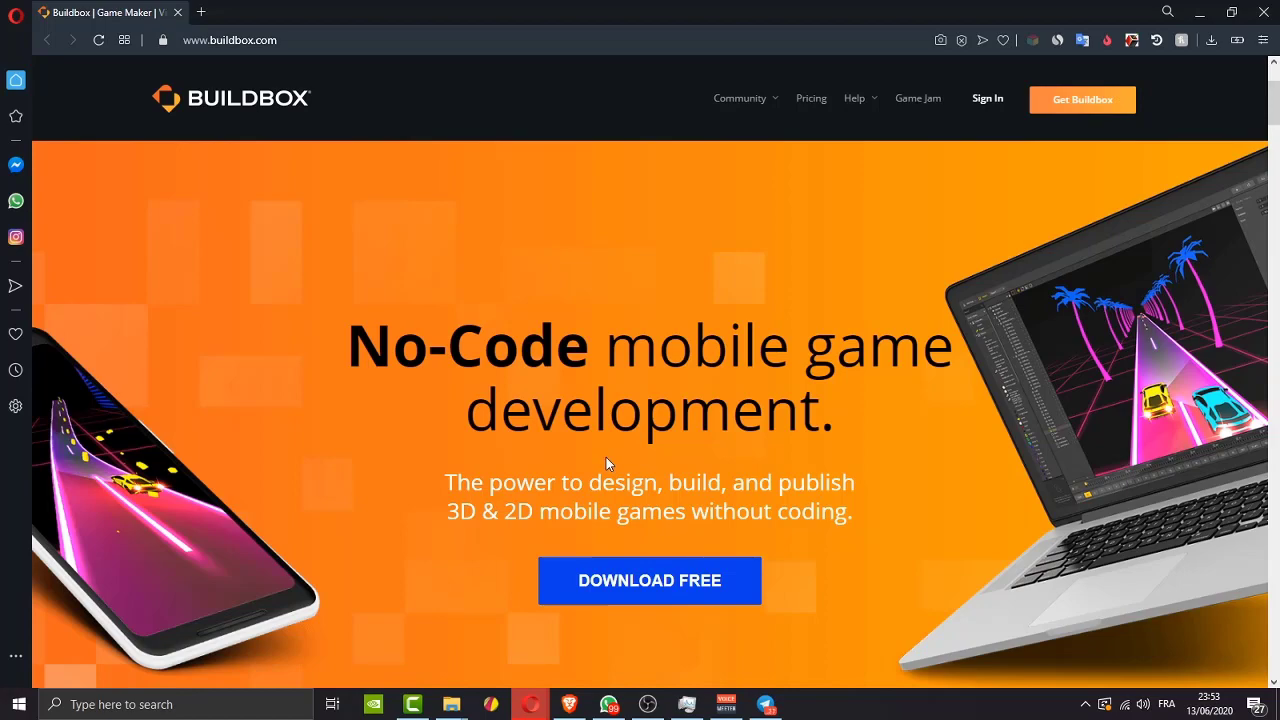
scroll(577, 476, "down", 2)
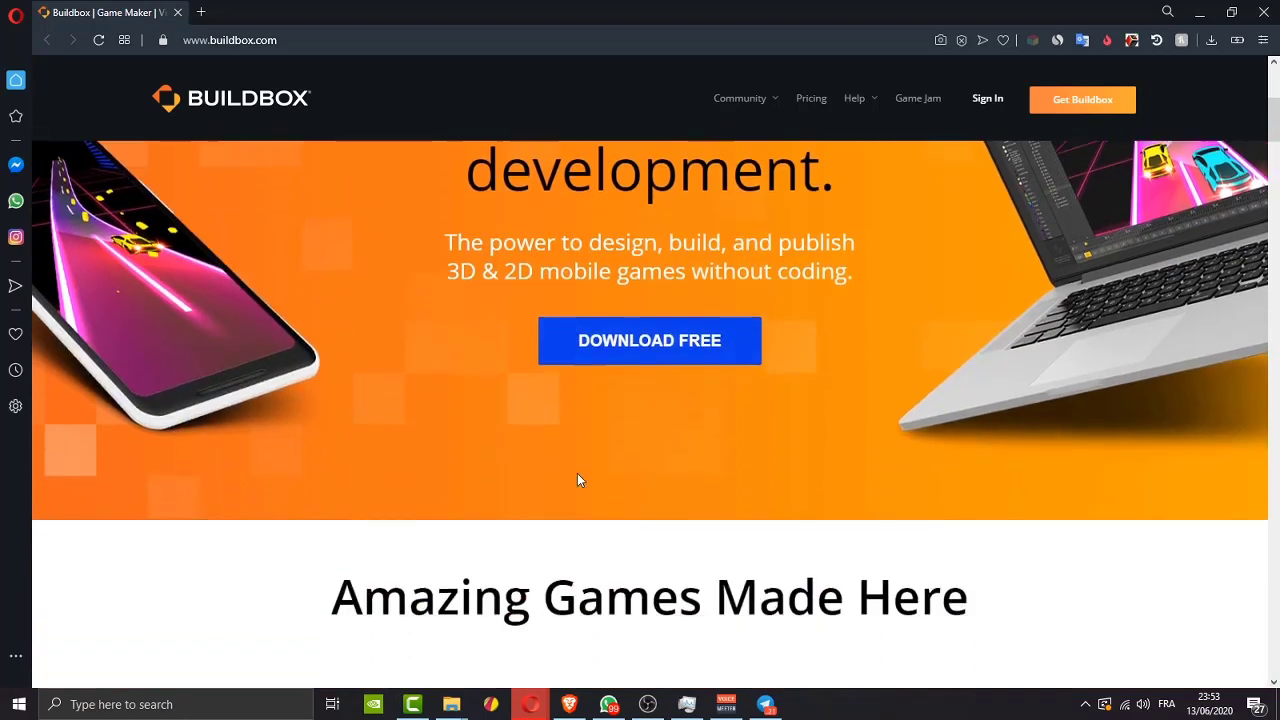
scroll(577, 476, "down", 3)
scroll(577, 476, "down", 2)
scroll(576, 471, "up", 1)
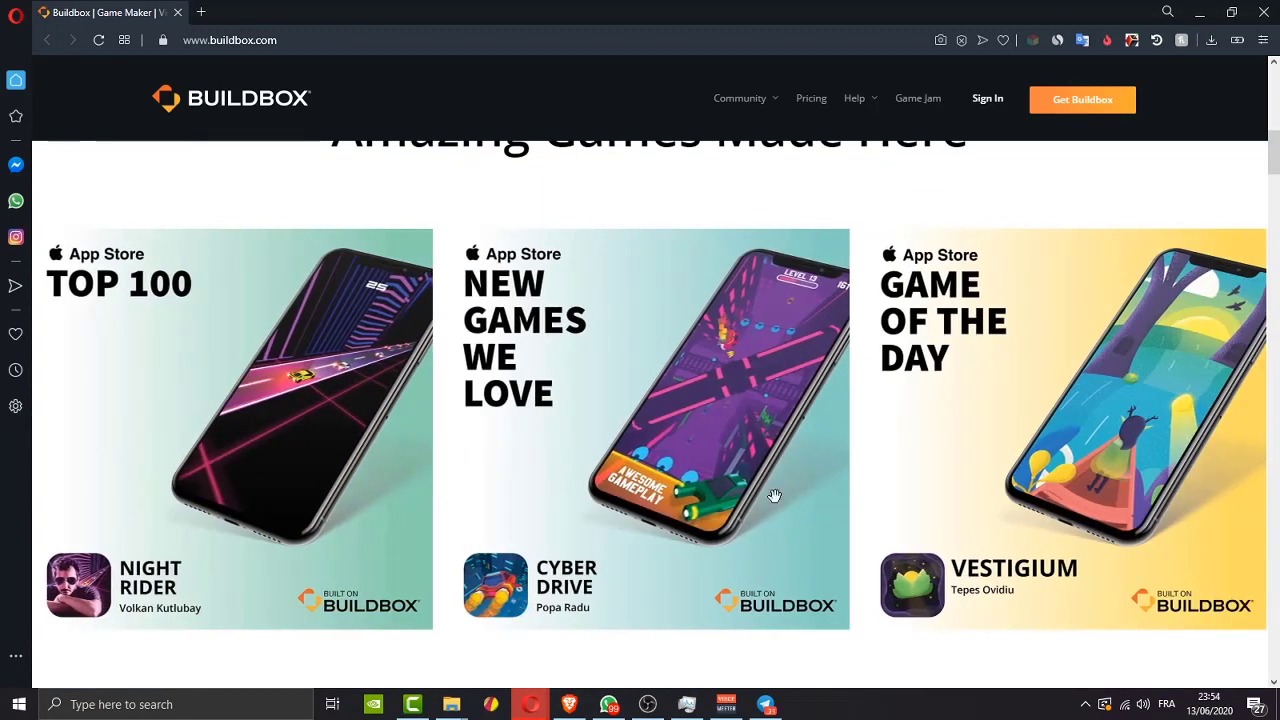
left_click_drag(1096, 484, 403, 463)
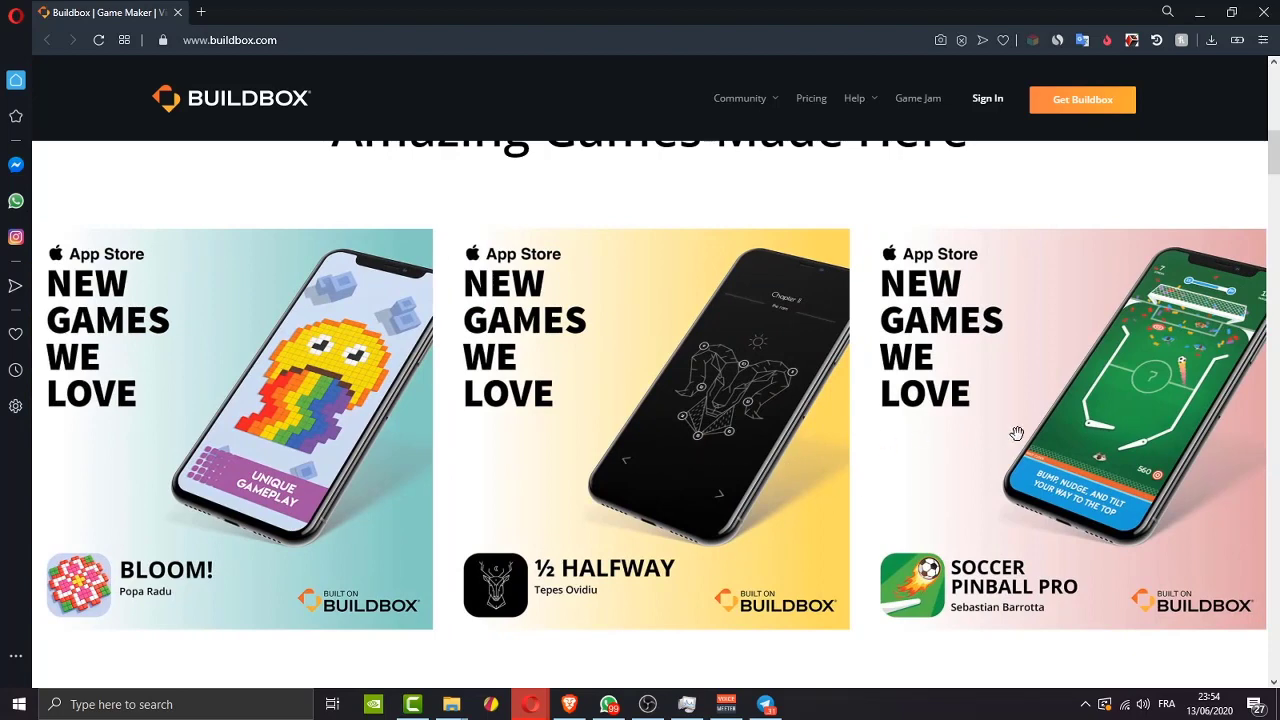
left_click_drag(1014, 434, 512, 451)
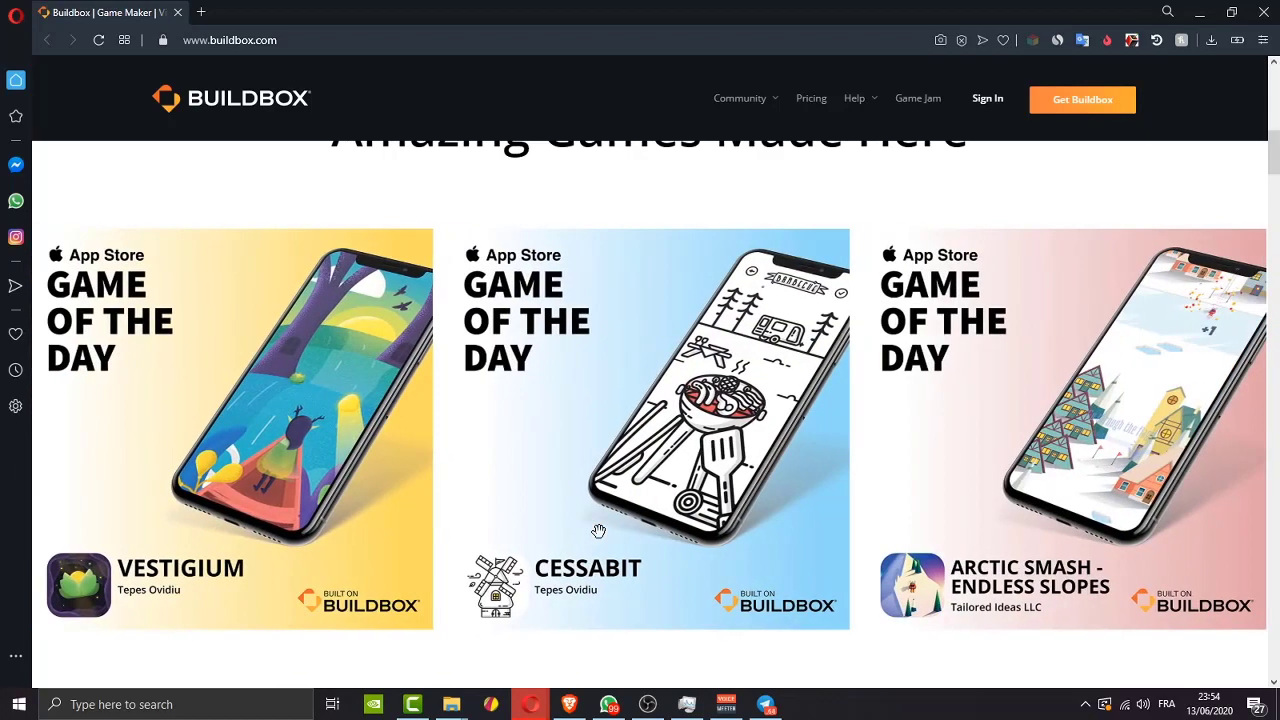
scroll(598, 530, "down", 5)
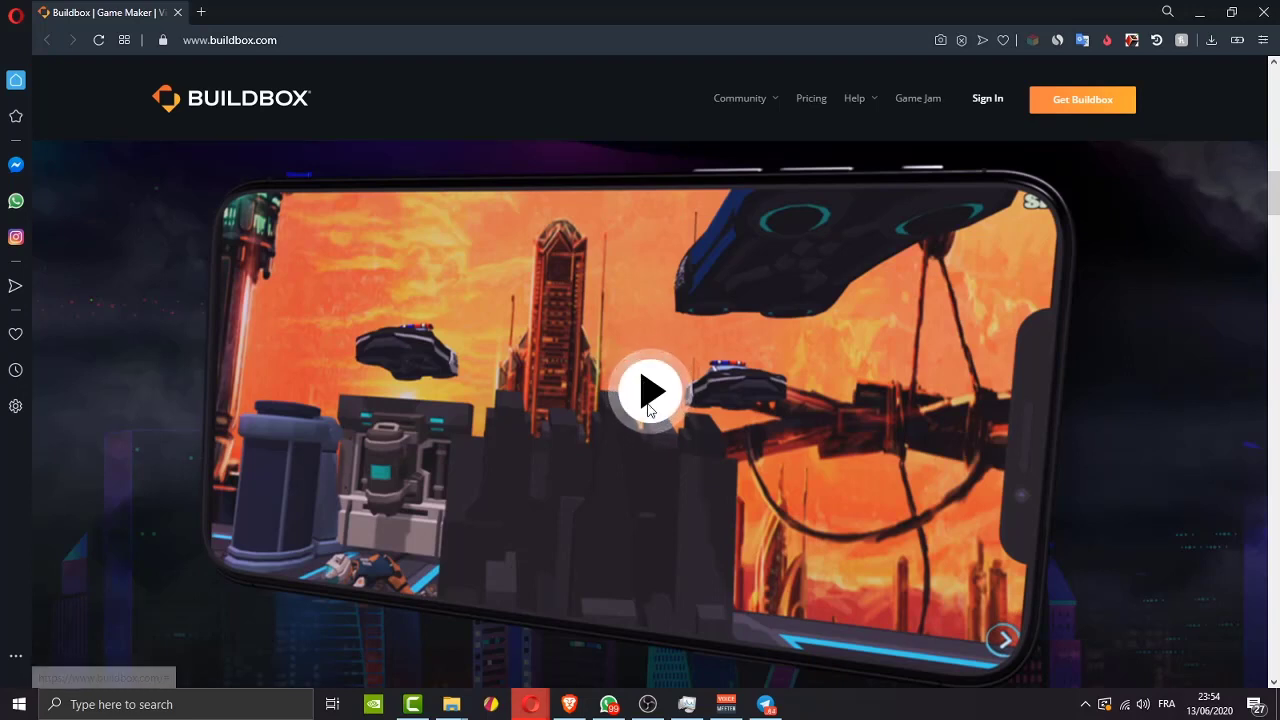
scroll(900, 417, "down", 5)
scroll(900, 417, "down", 2)
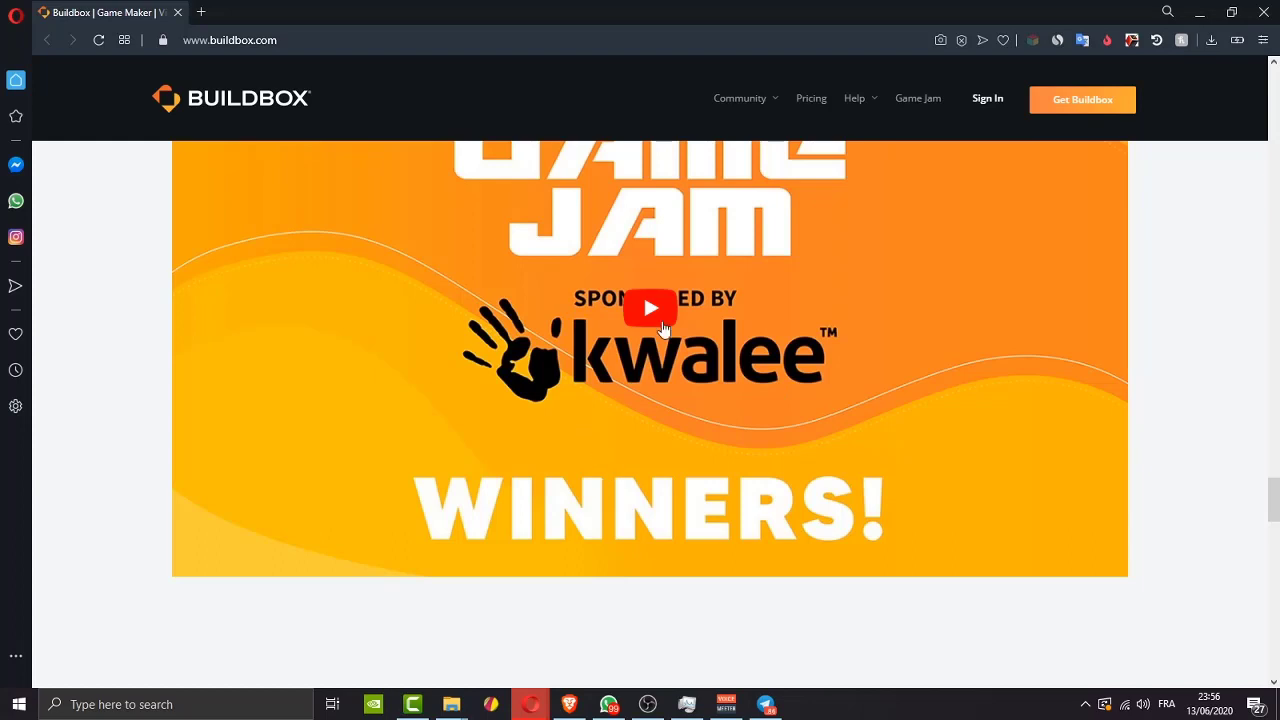
scroll(700, 360, "up", 1)
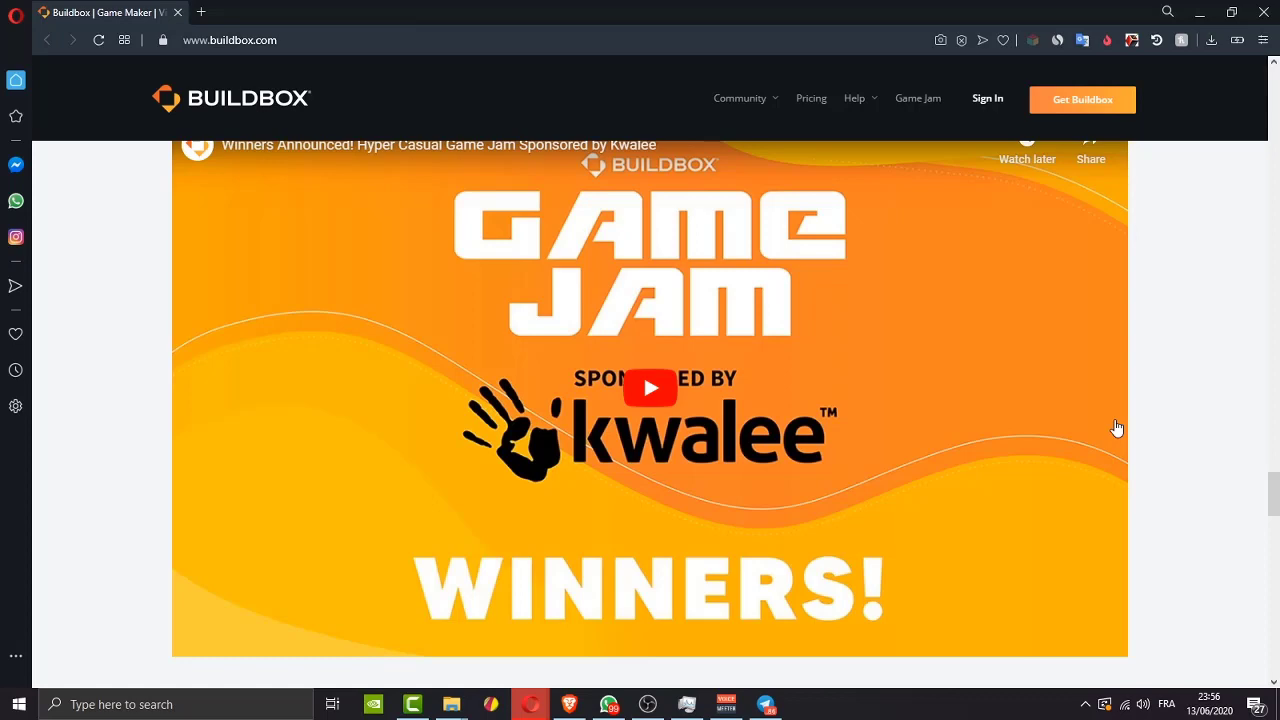
mouse_move(1274, 494)
left_mouse_down()
mouse_move(1275, 545)
mouse_move(1274, 525)
left_mouse_up()
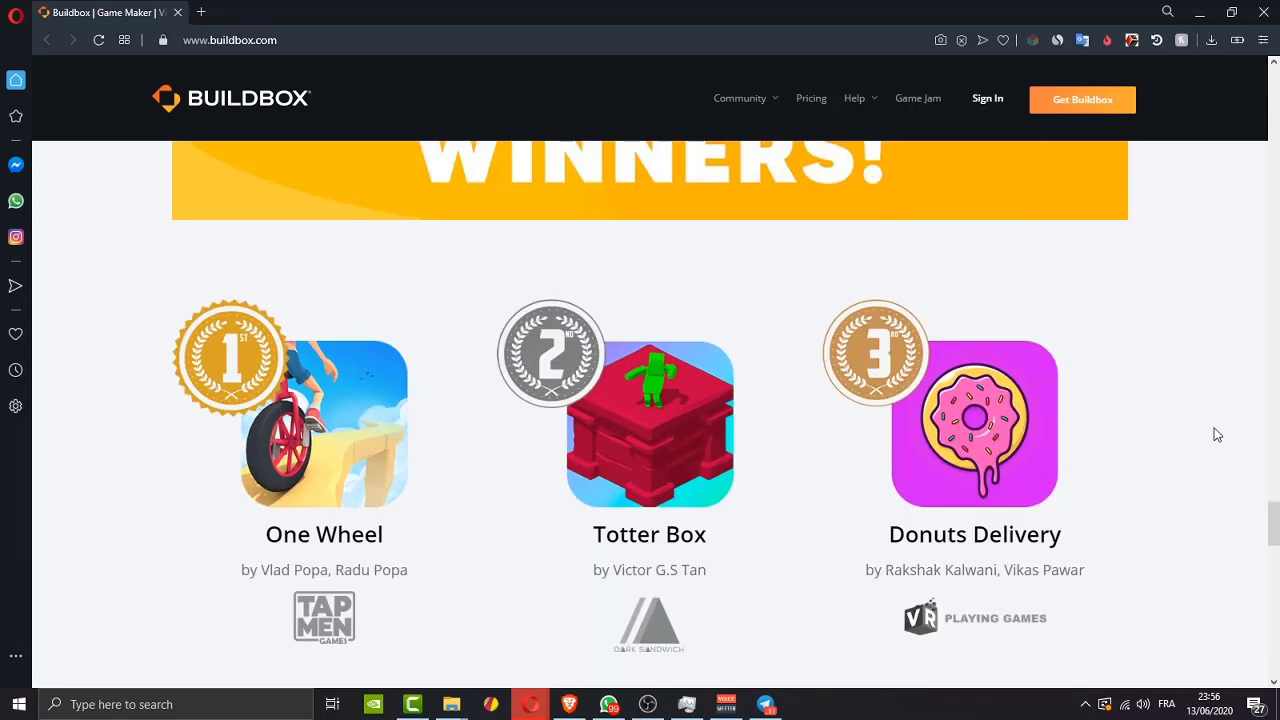
scroll(1075, 490, "down", 2)
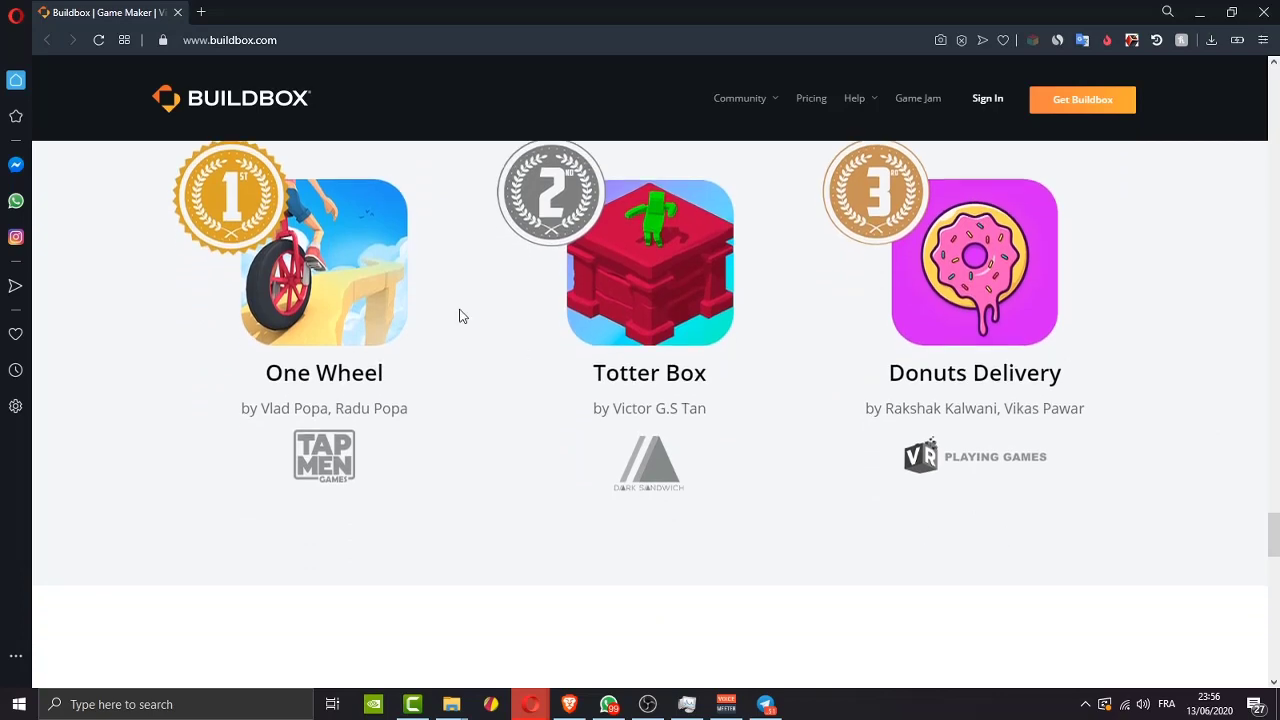
- Swipe the Buildbox testimonials carousel before moving on to construct.net
left_click_drag(728, 280, 593, 286)
scroll(777, 423, "down", 5)
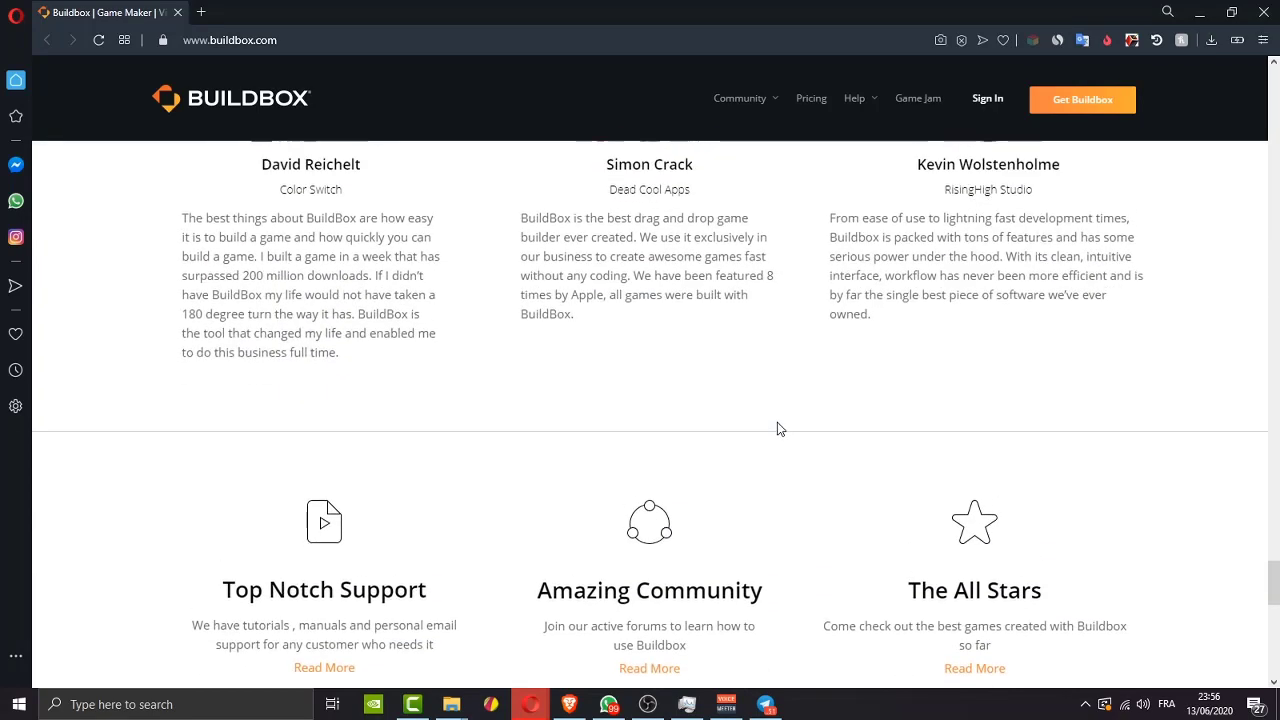
scroll(777, 430, "up", 1)
scroll(777, 433, "down", 3)
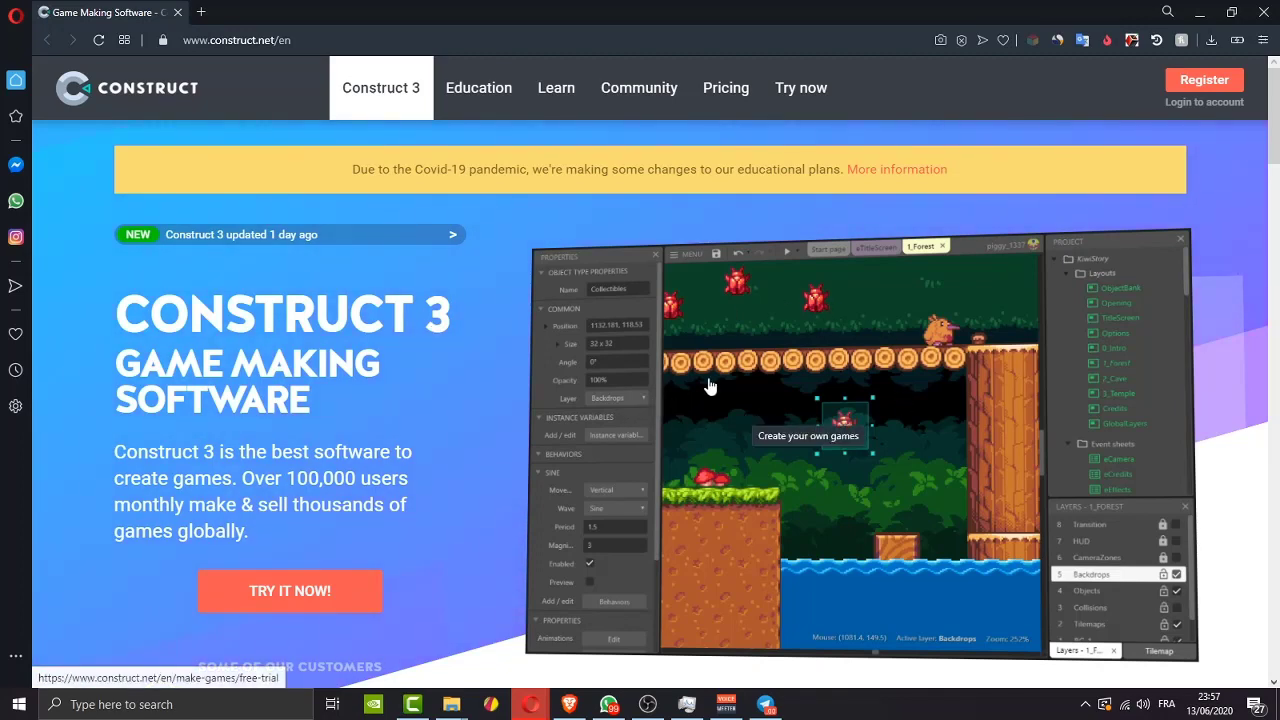
scroll(709, 386, "down", 1)
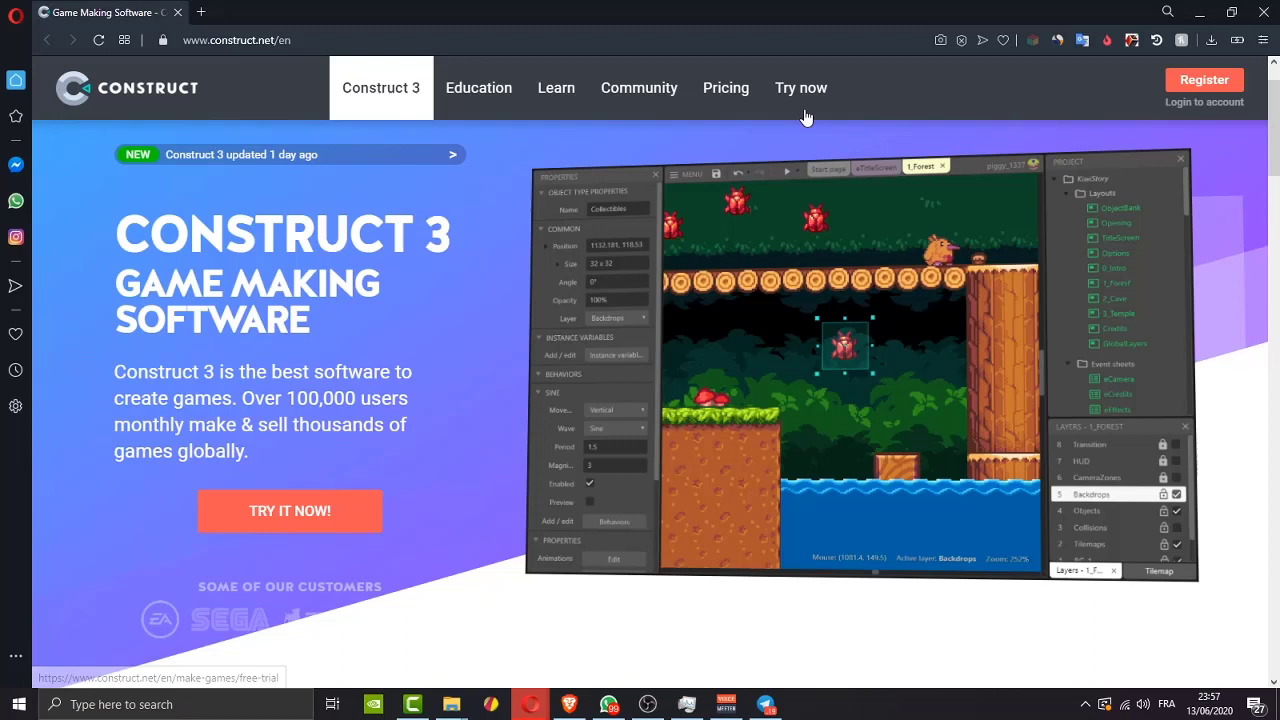
left_click(1061, 40)
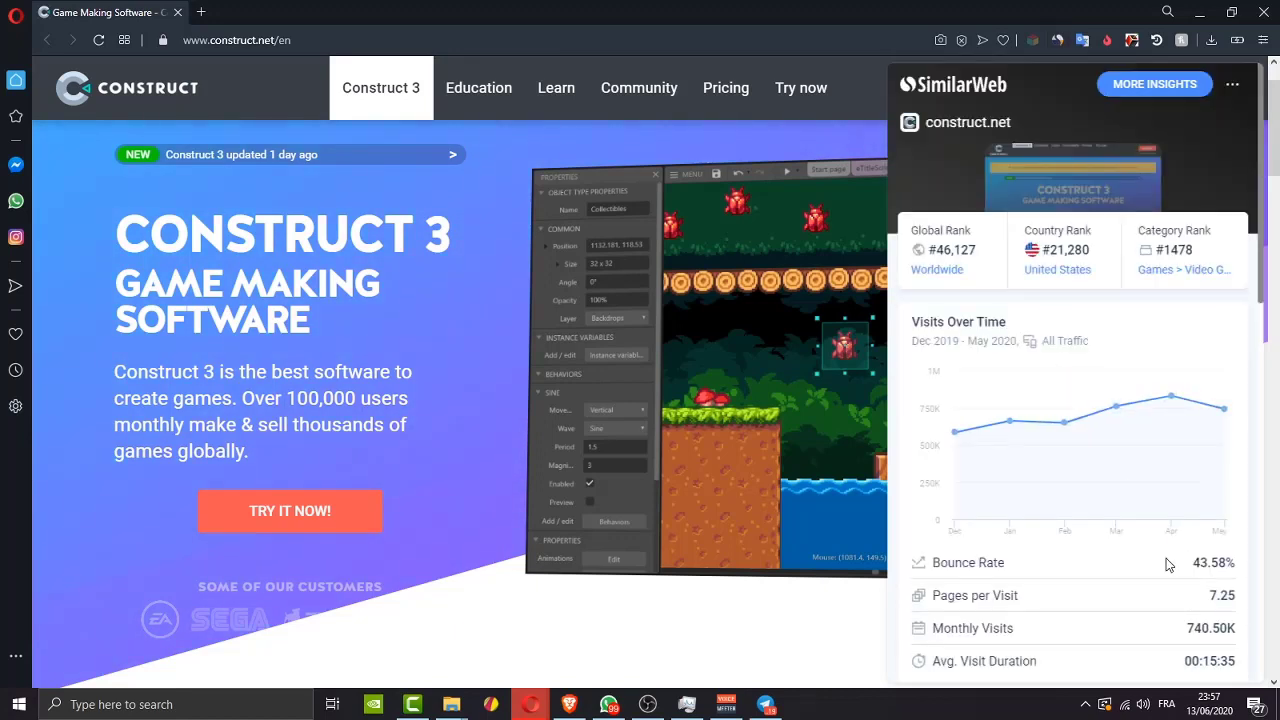
left_click(408, 348)
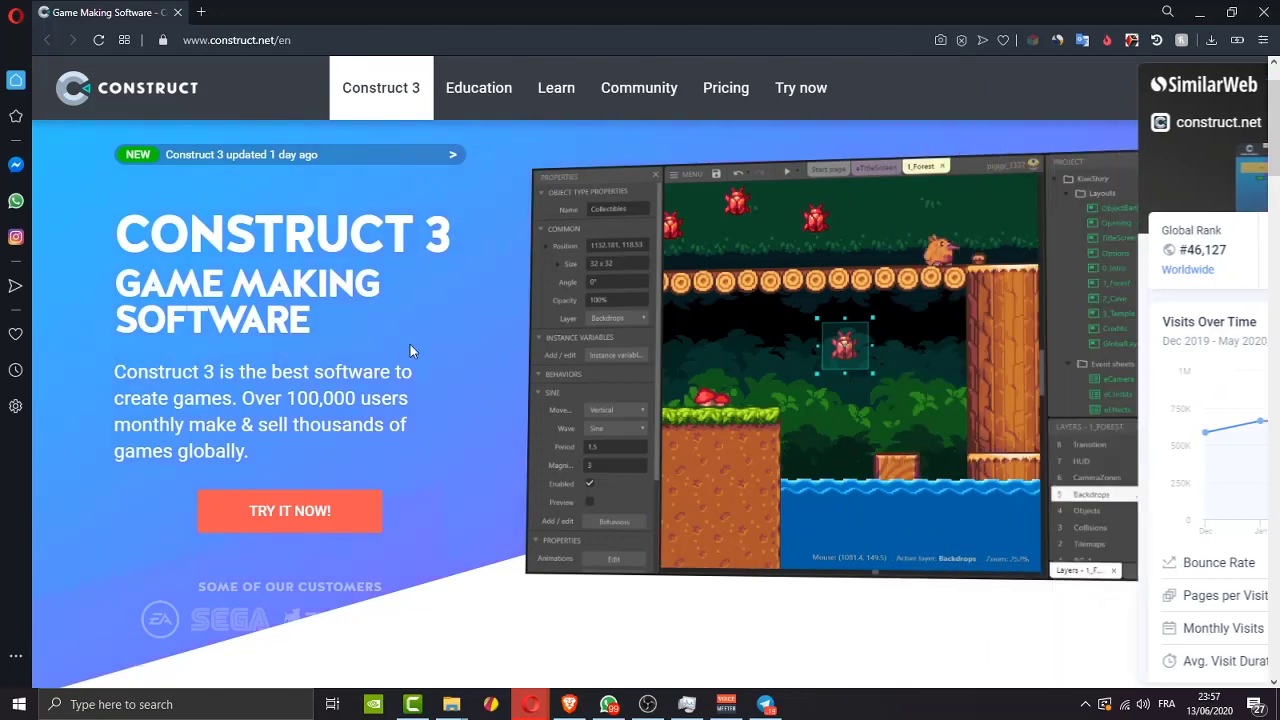
scroll(620, 457, "down", 3)
scroll(631, 297, "down", 3)
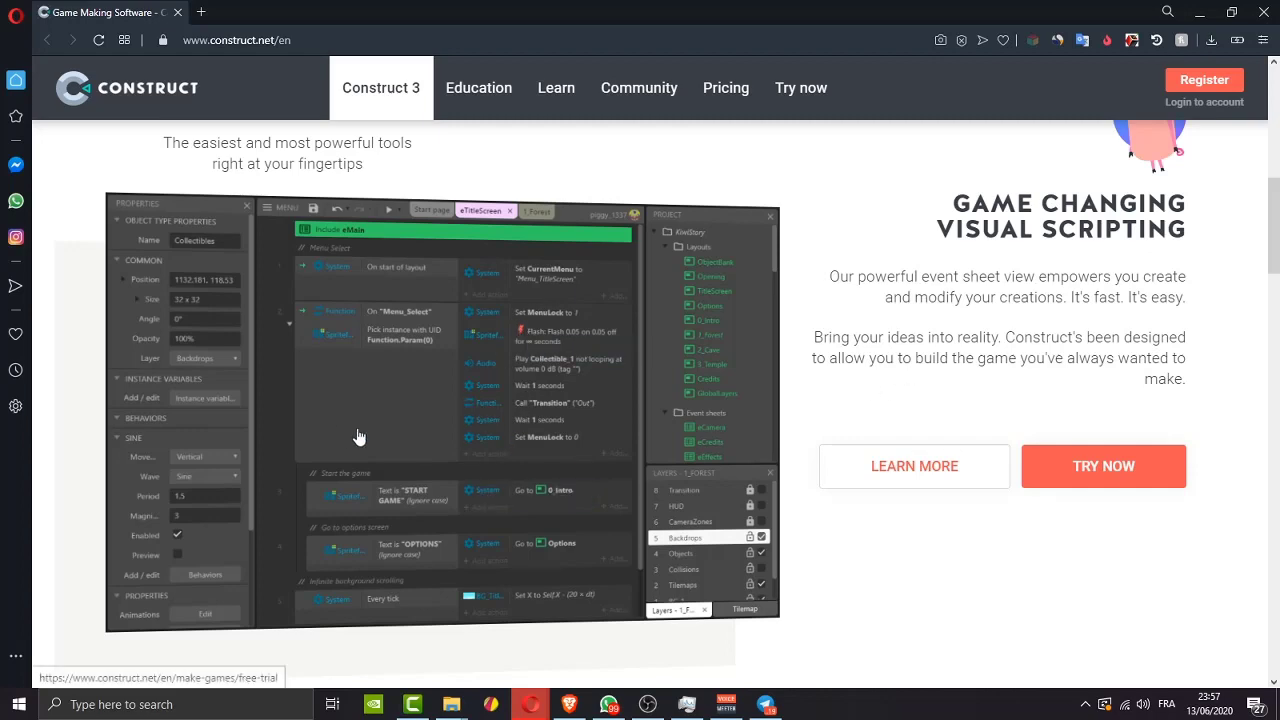
scroll(811, 354, "down", 1)
scroll(874, 411, "down", 2)
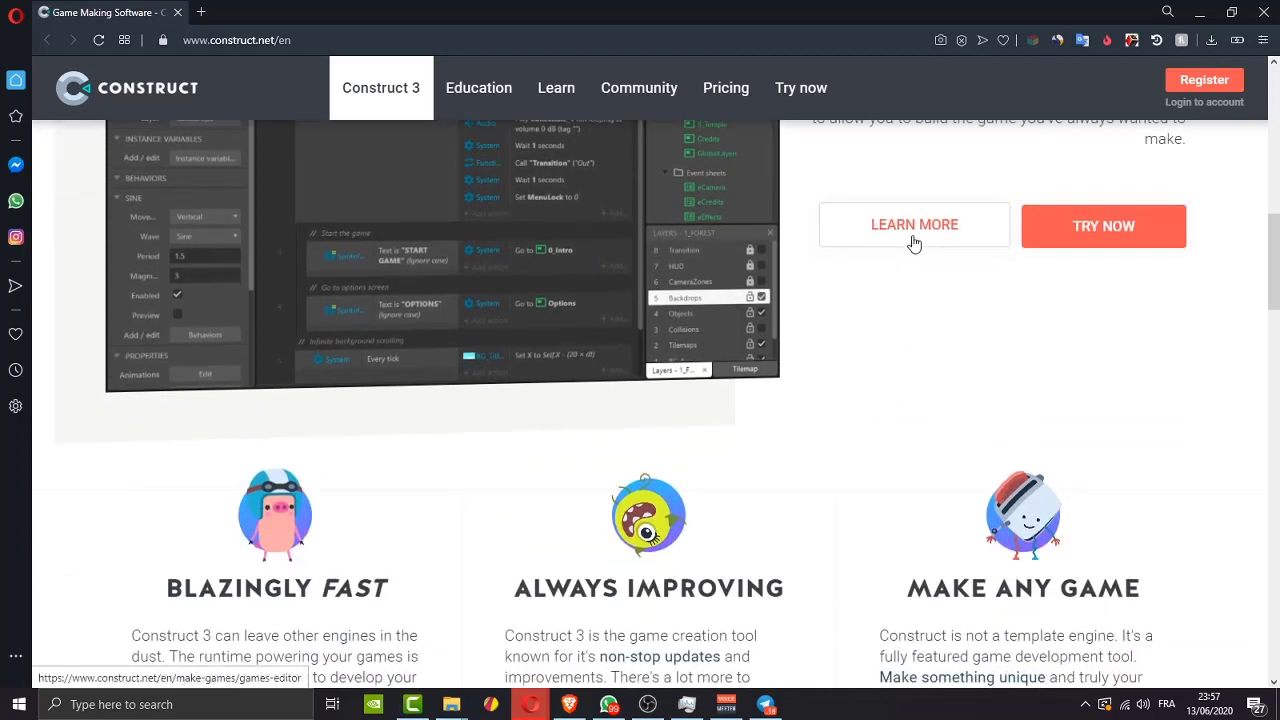
scroll(911, 251, "down", 2)
scroll(561, 337, "down", 2)
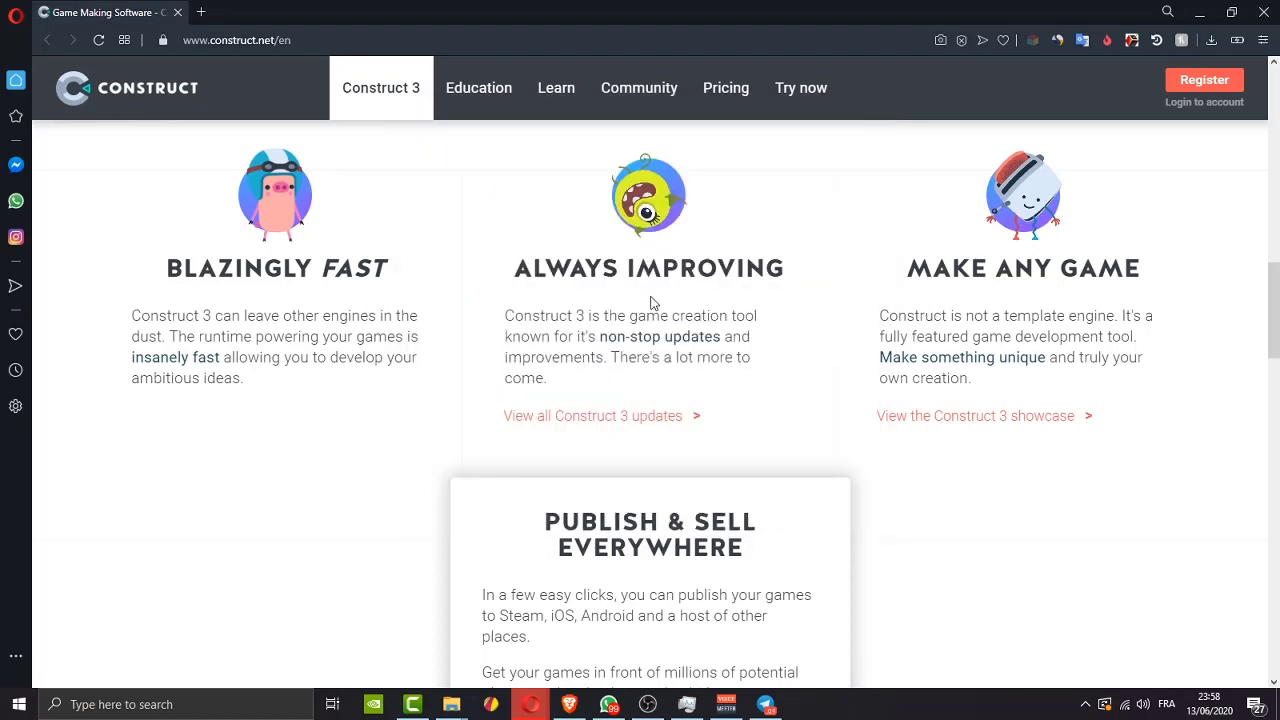
scroll(651, 302, "down", 3)
scroll(666, 420, "down", 2)
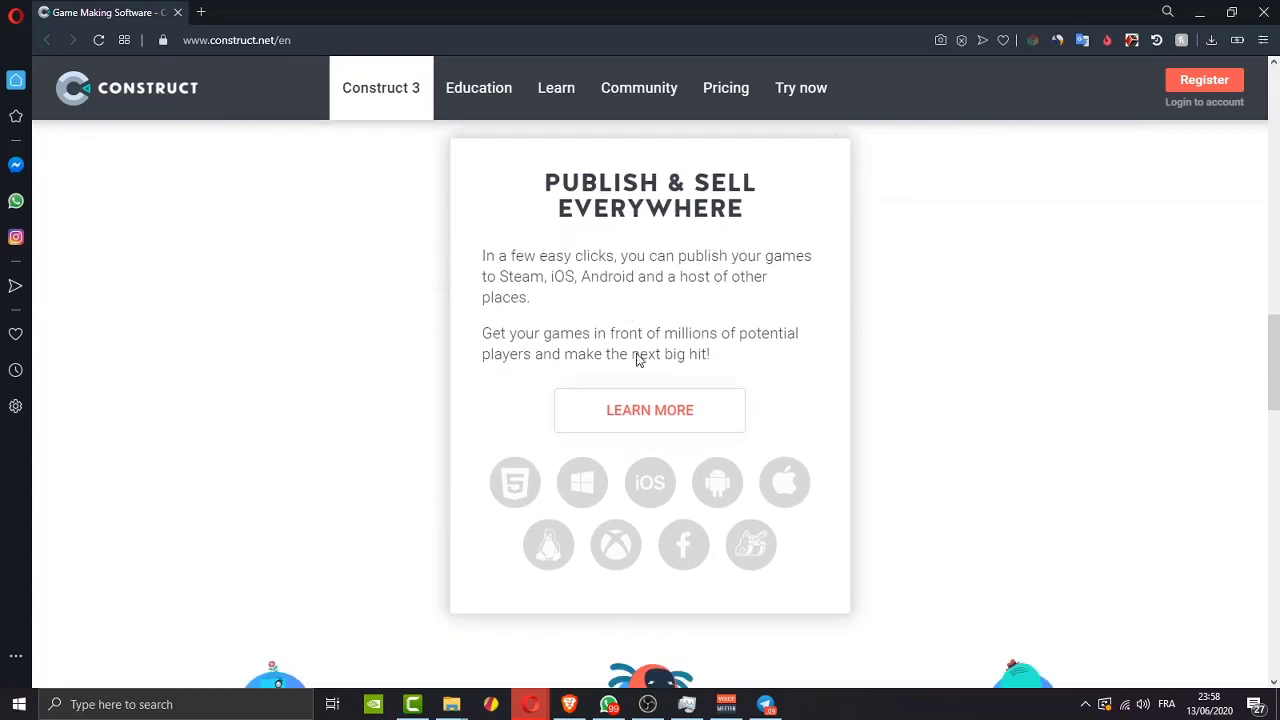
scroll(666, 420, "down", 5)
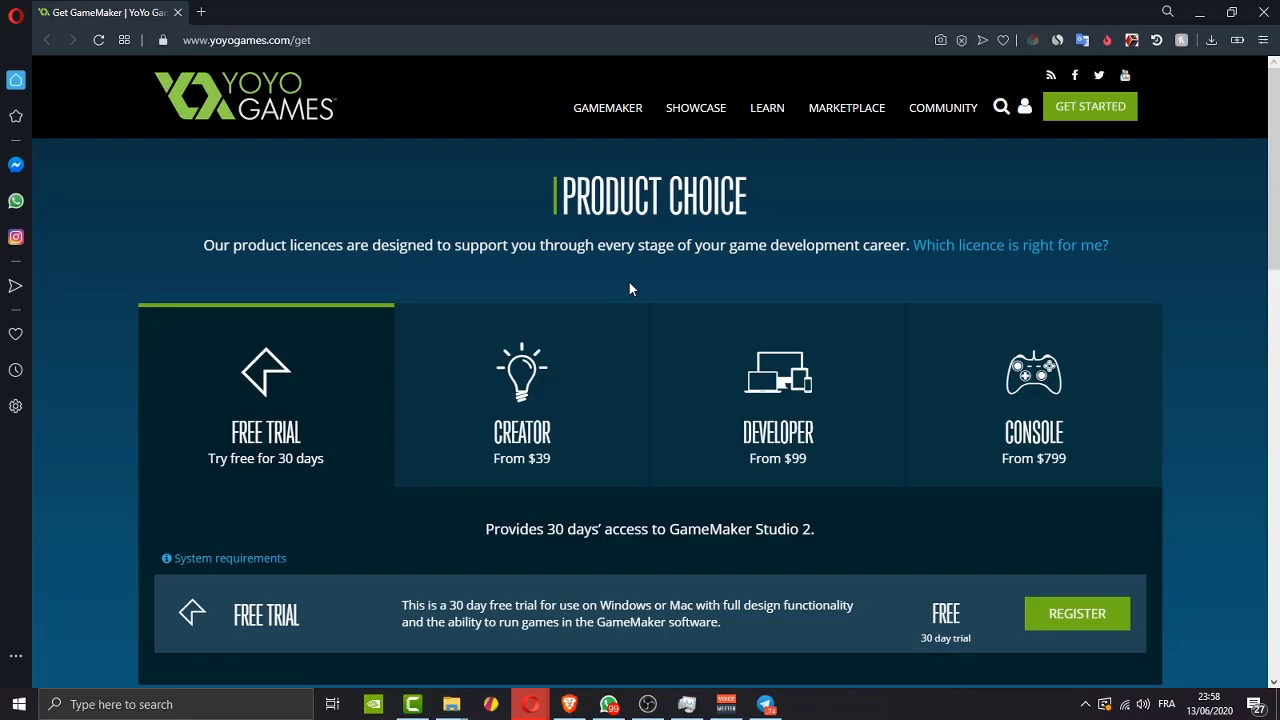
scroll(629, 289, "down", 4)
scroll(629, 294, "up", 3)
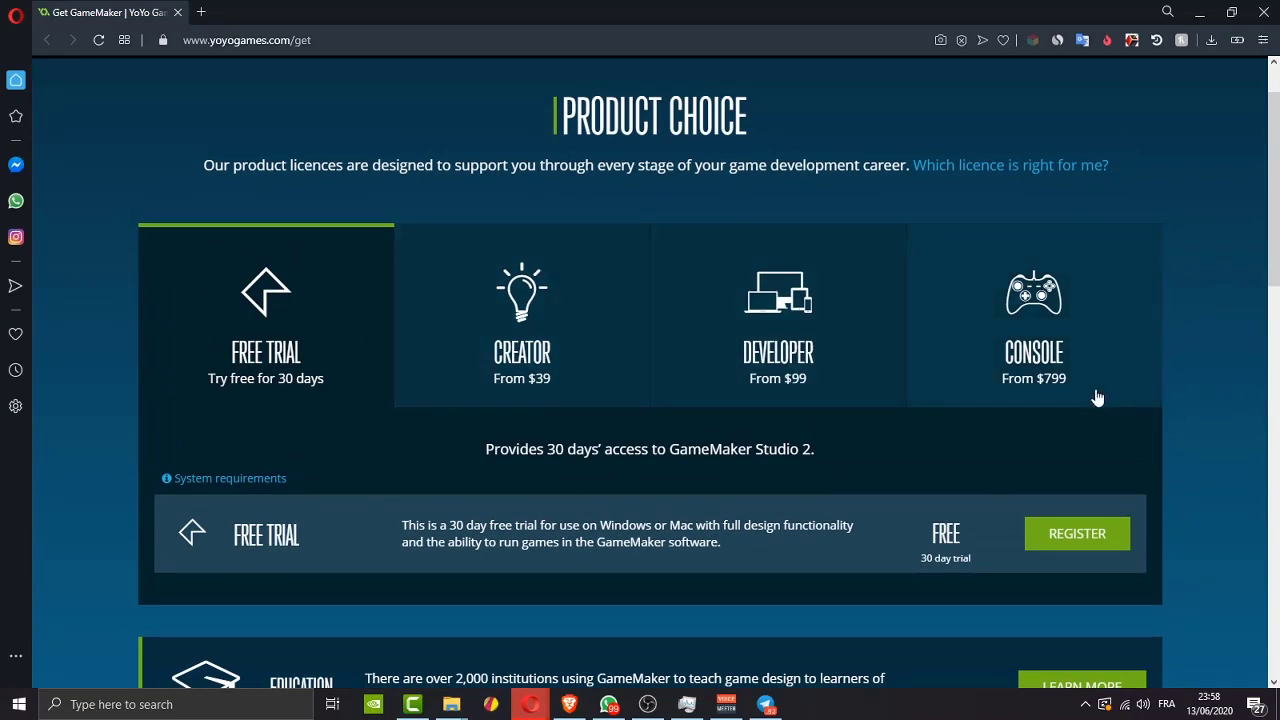
- Compare the Console, Developer, Creator and Free Trial licence tiers, ending on Developer's Mobile option
left_click(1022, 280)
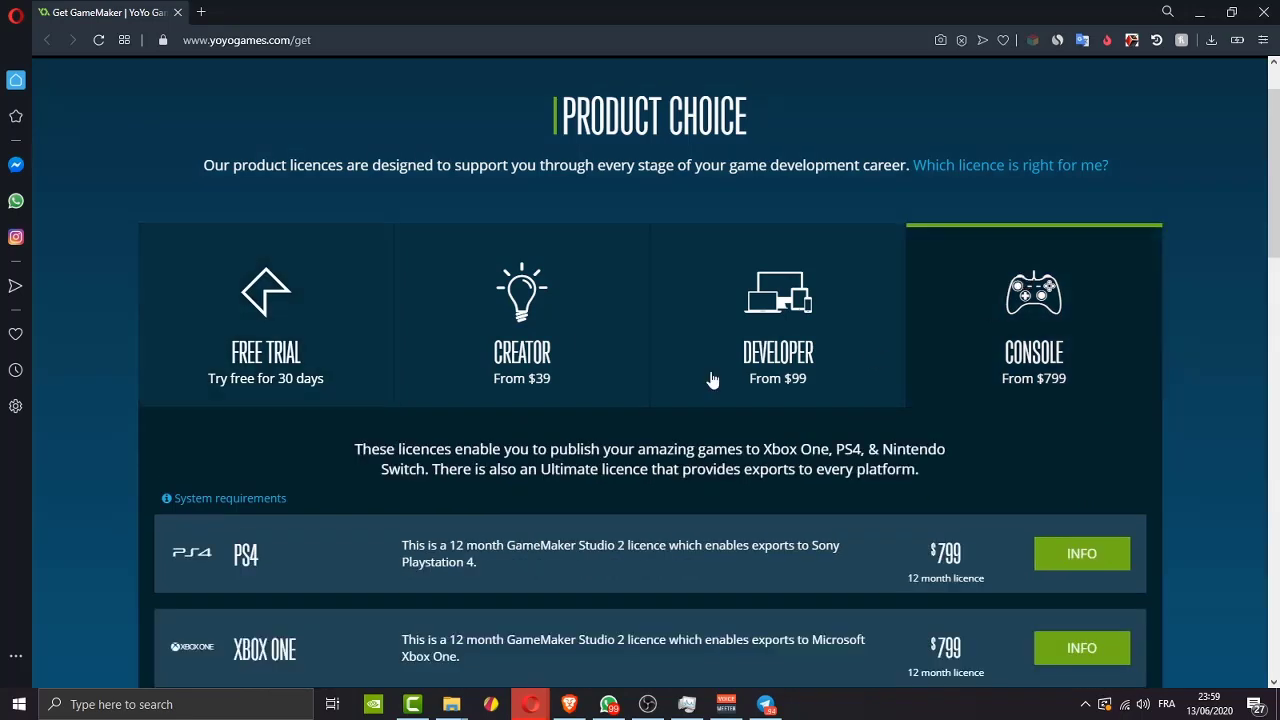
scroll(308, 492, "down", 1)
scroll(308, 493, "down", 1)
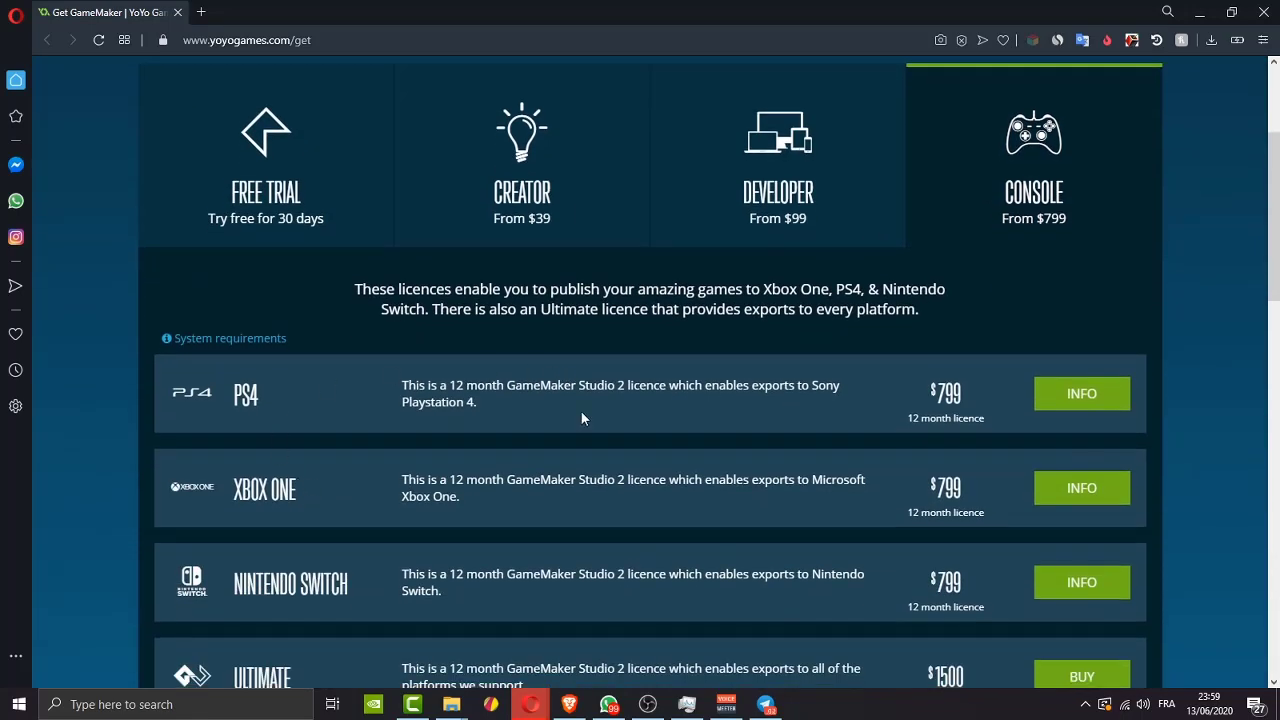
scroll(581, 418, "down", 2)
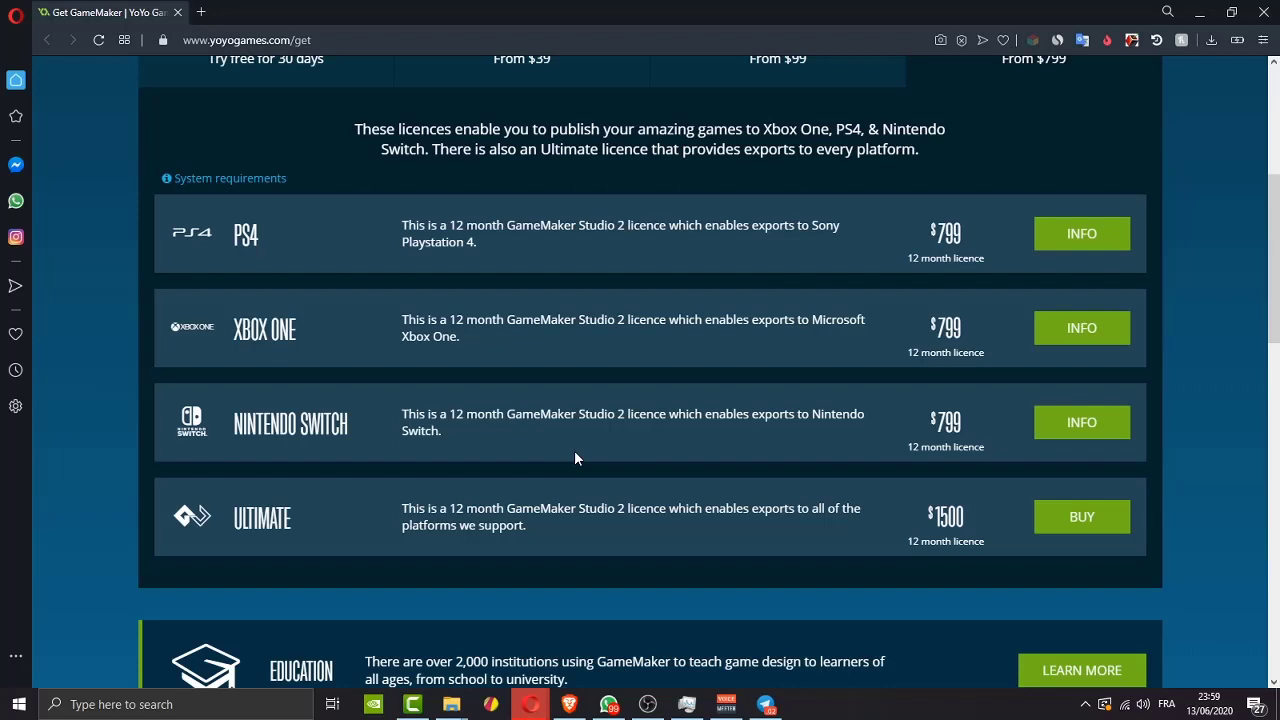
scroll(574, 459, "up", 2)
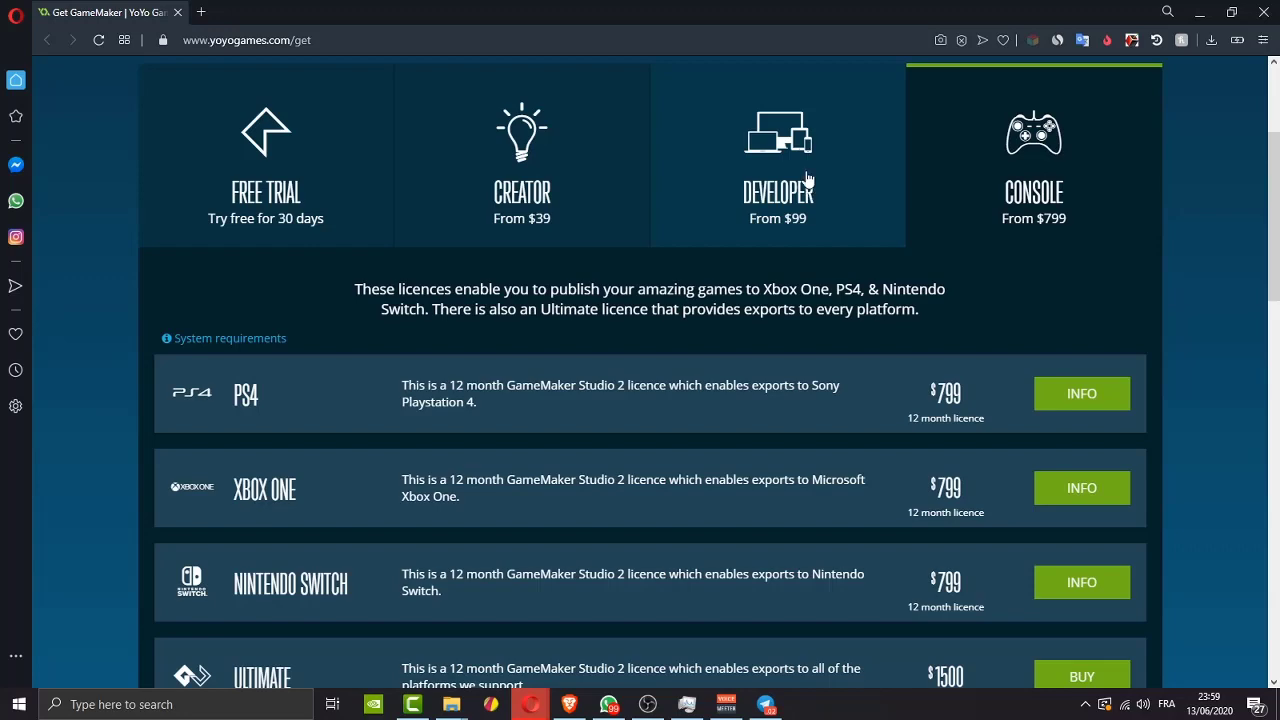
left_click(777, 156)
scroll(391, 426, "down", 1)
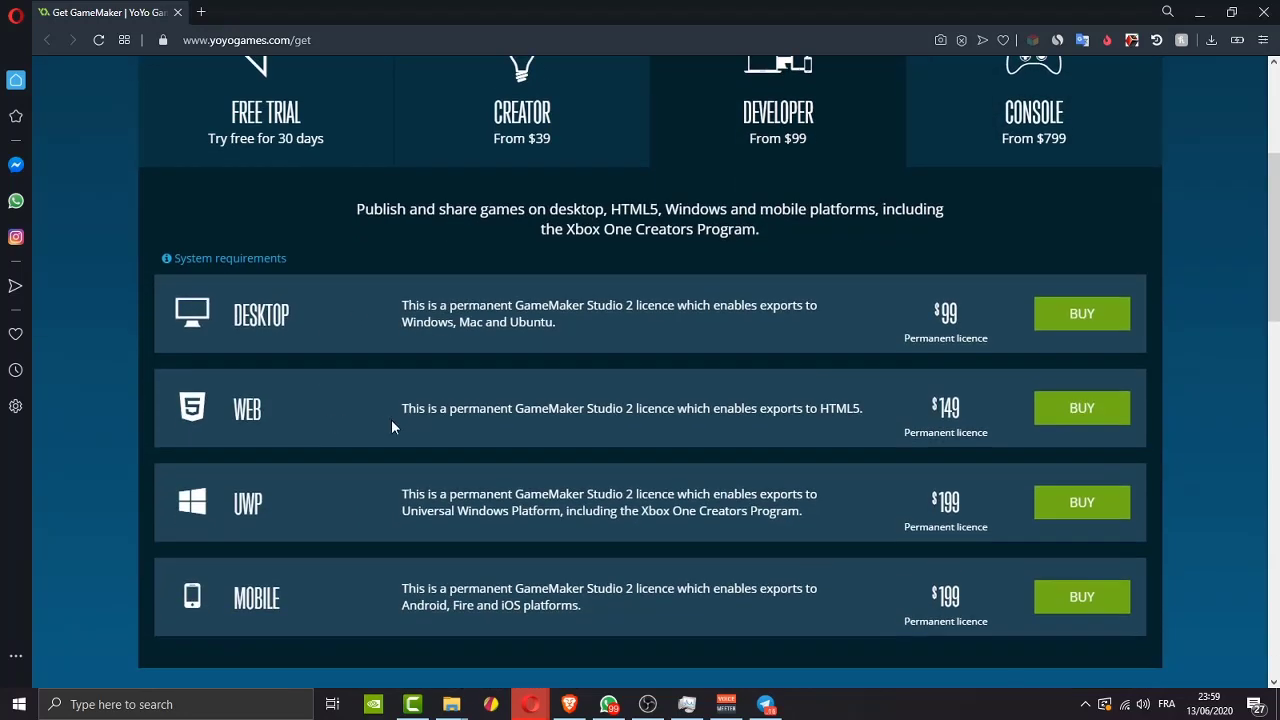
scroll(865, 294, "up", 2)
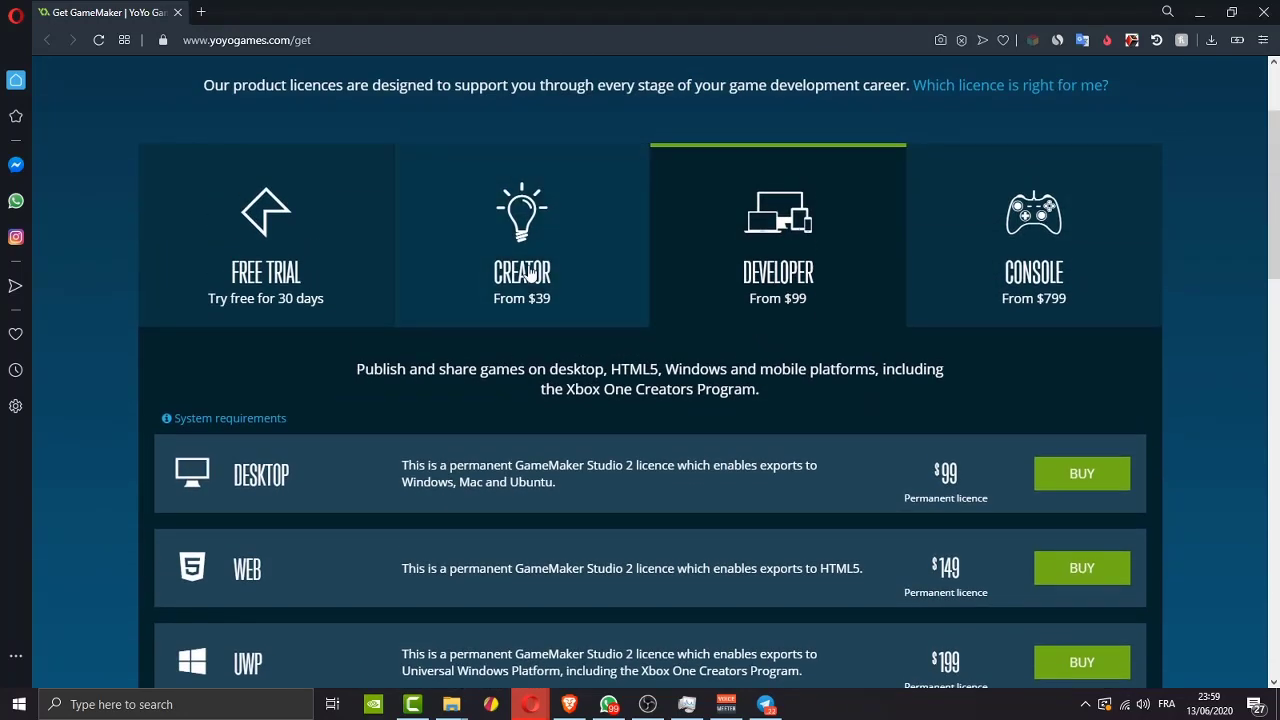
left_click(539, 250)
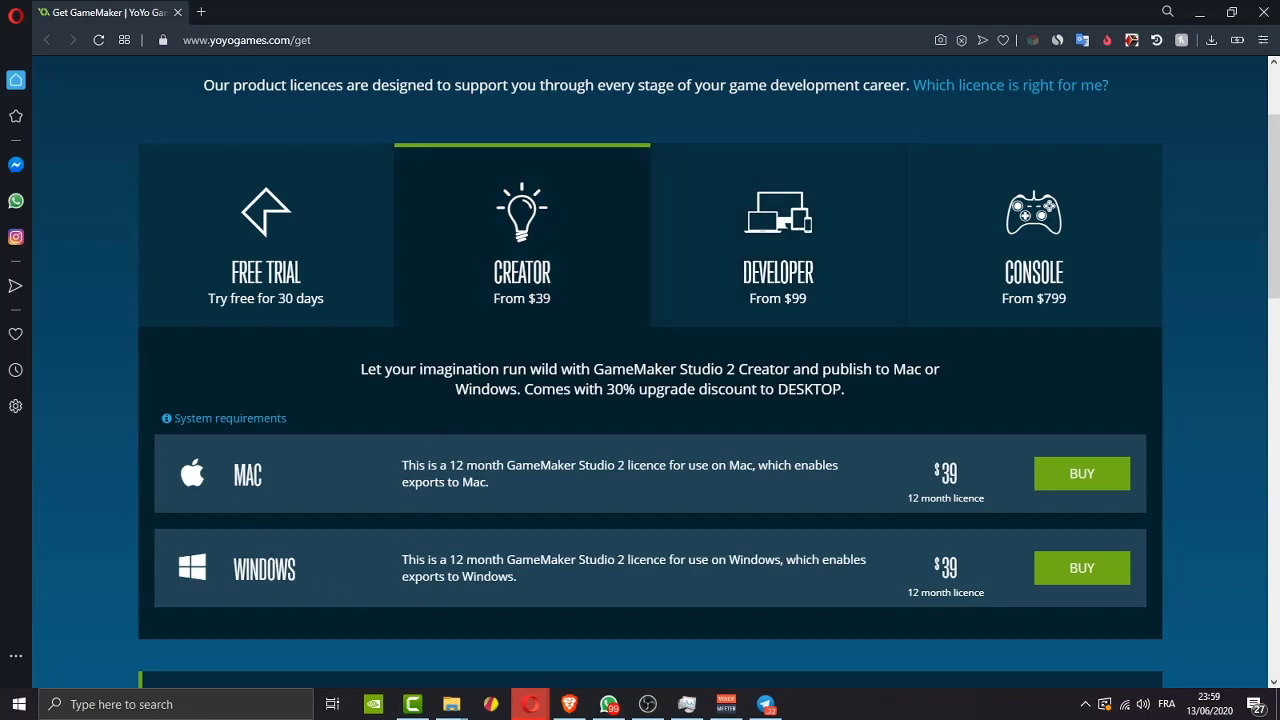
left_click(336, 243)
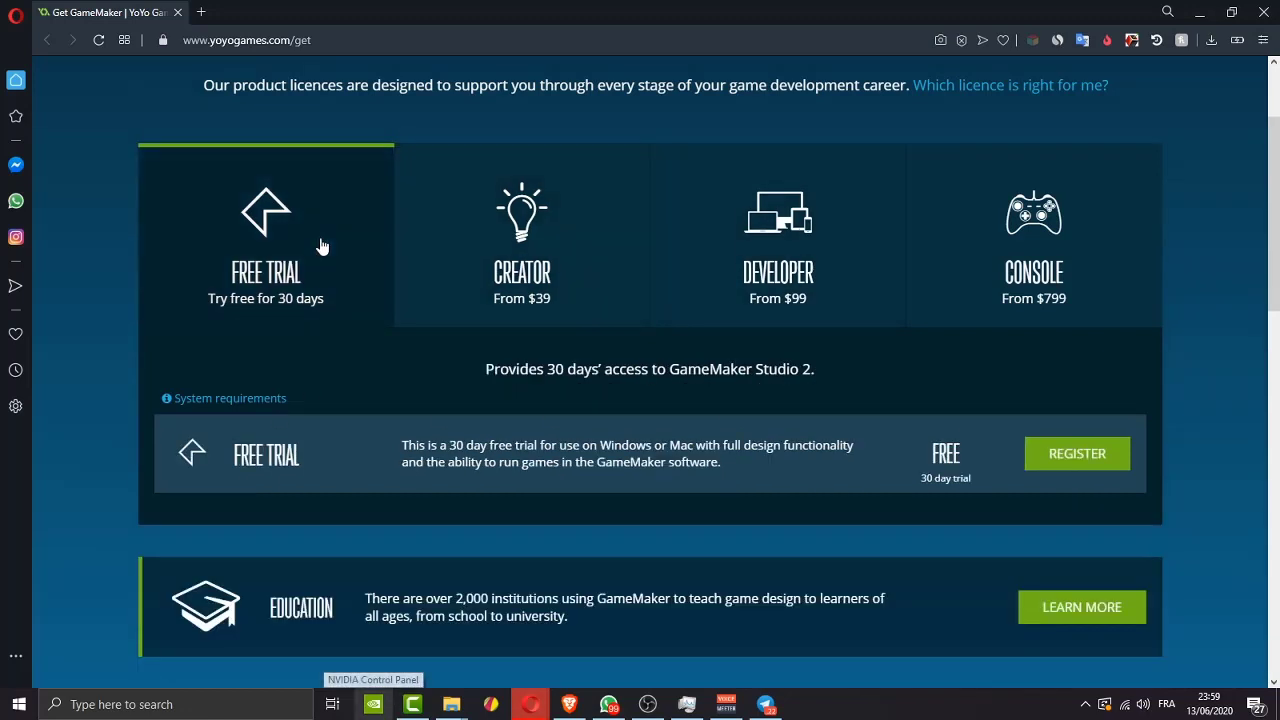
left_click(775, 230)
scroll(827, 304, "down", 3)
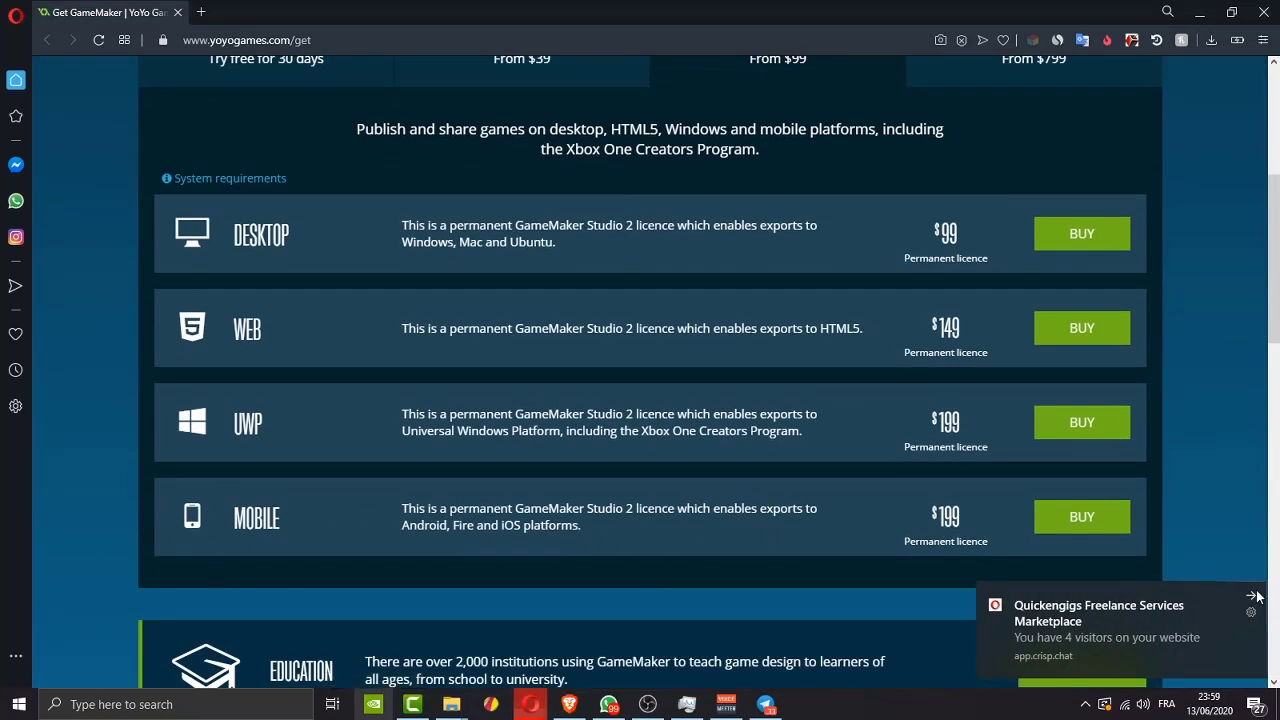
triple_click(411, 530)
left_click(692, 525)
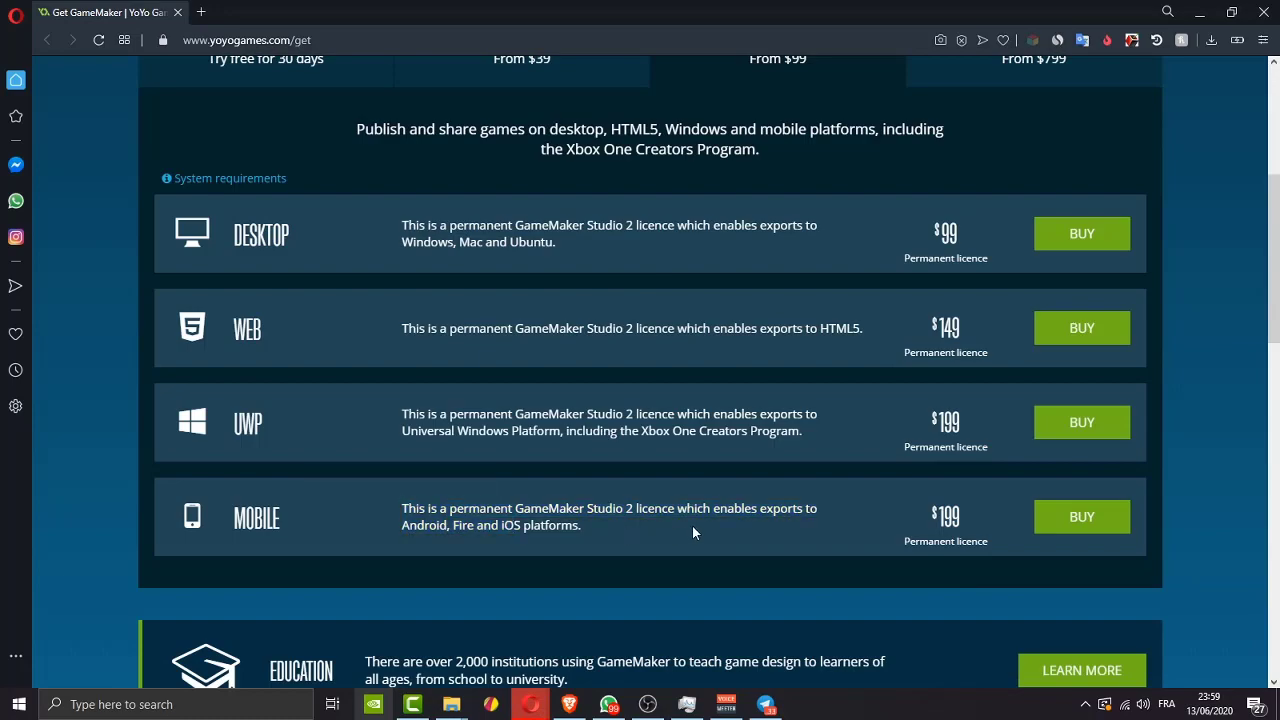
scroll(581, 385, "down", 2)
scroll(580, 380, "down", 2)
scroll(580, 380, "down", 3)
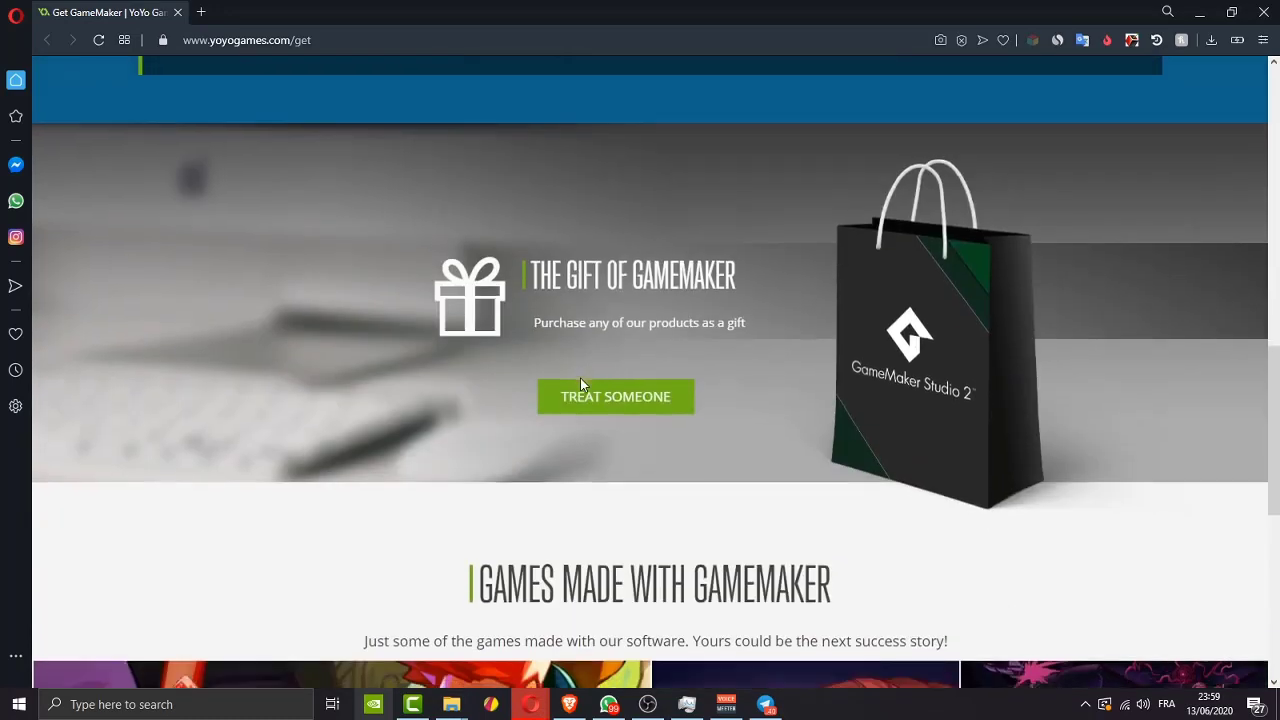
scroll(580, 380, "down", 4)
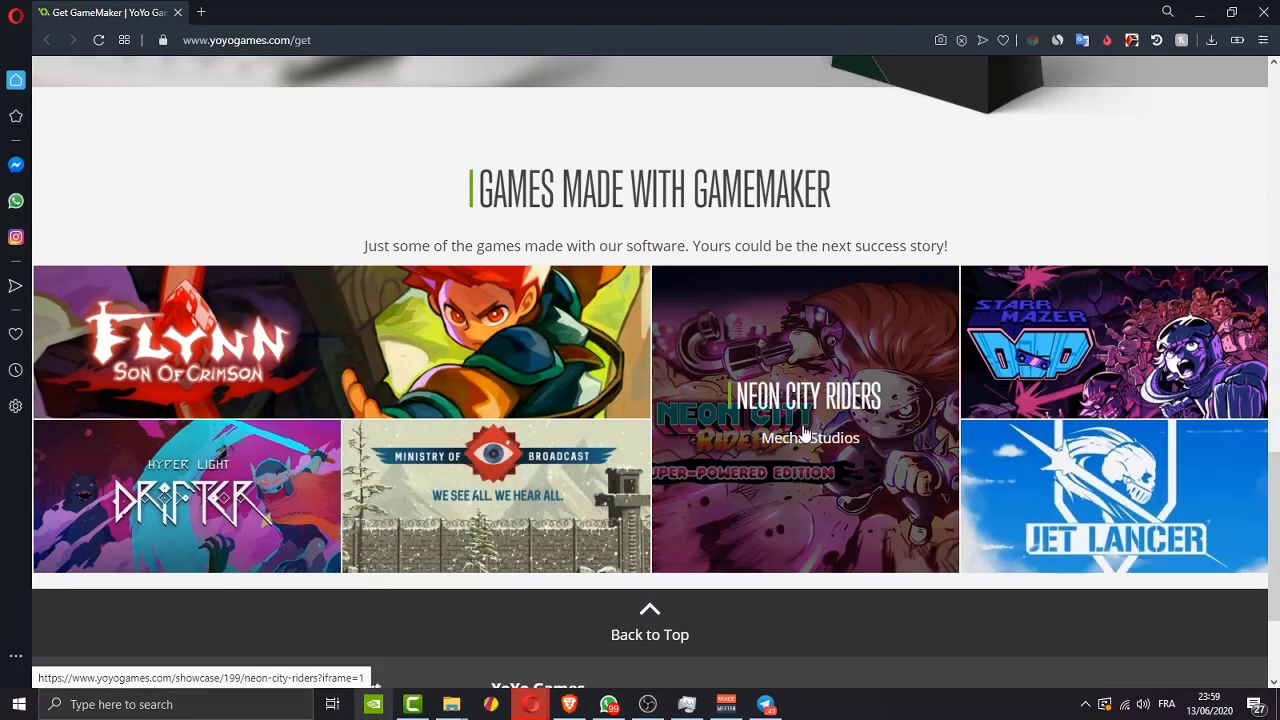
- View the GameMaker site's SimilarWeb traffic statistics, then dismiss the panel
left_click(1060, 40)
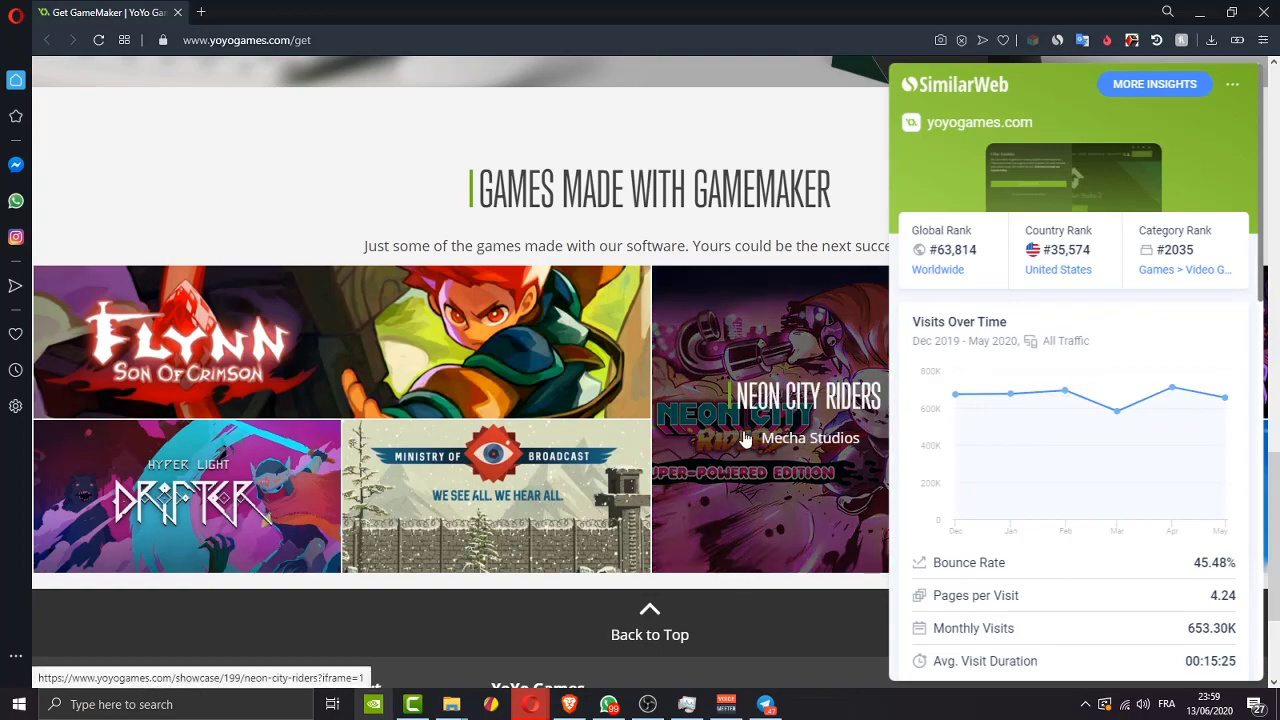
left_click(535, 205)
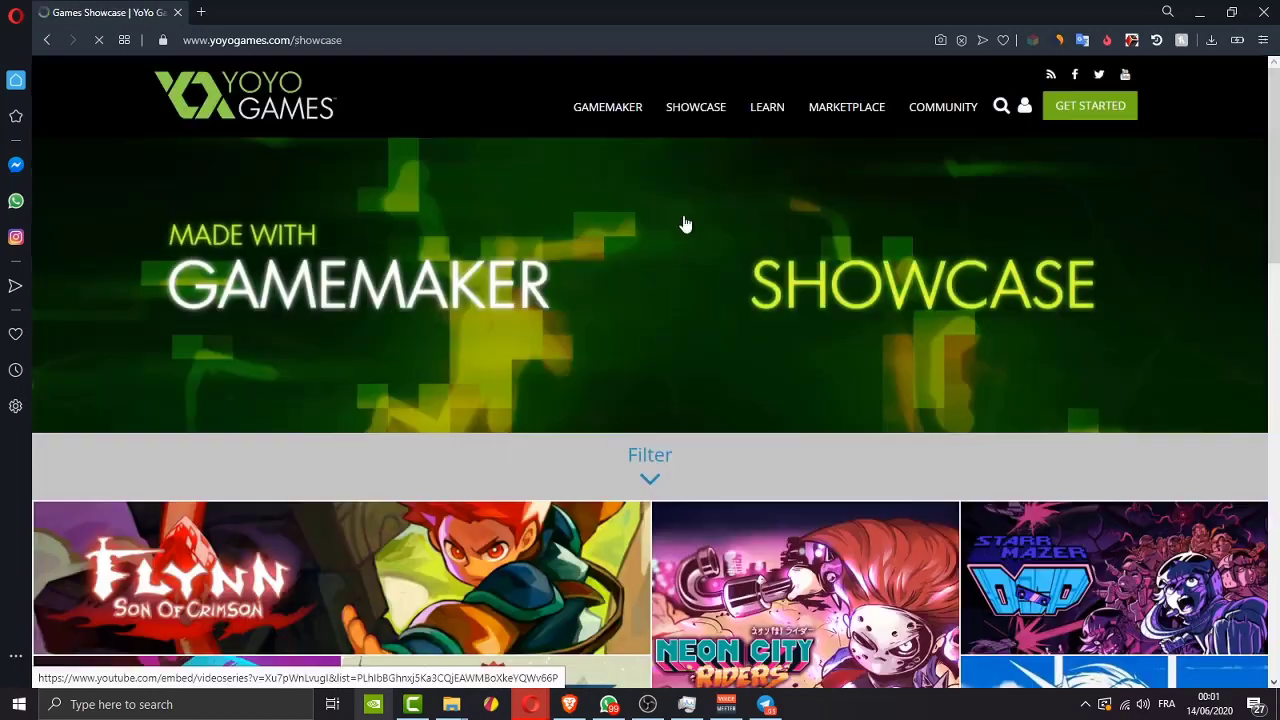
scroll(686, 300, "down", 5)
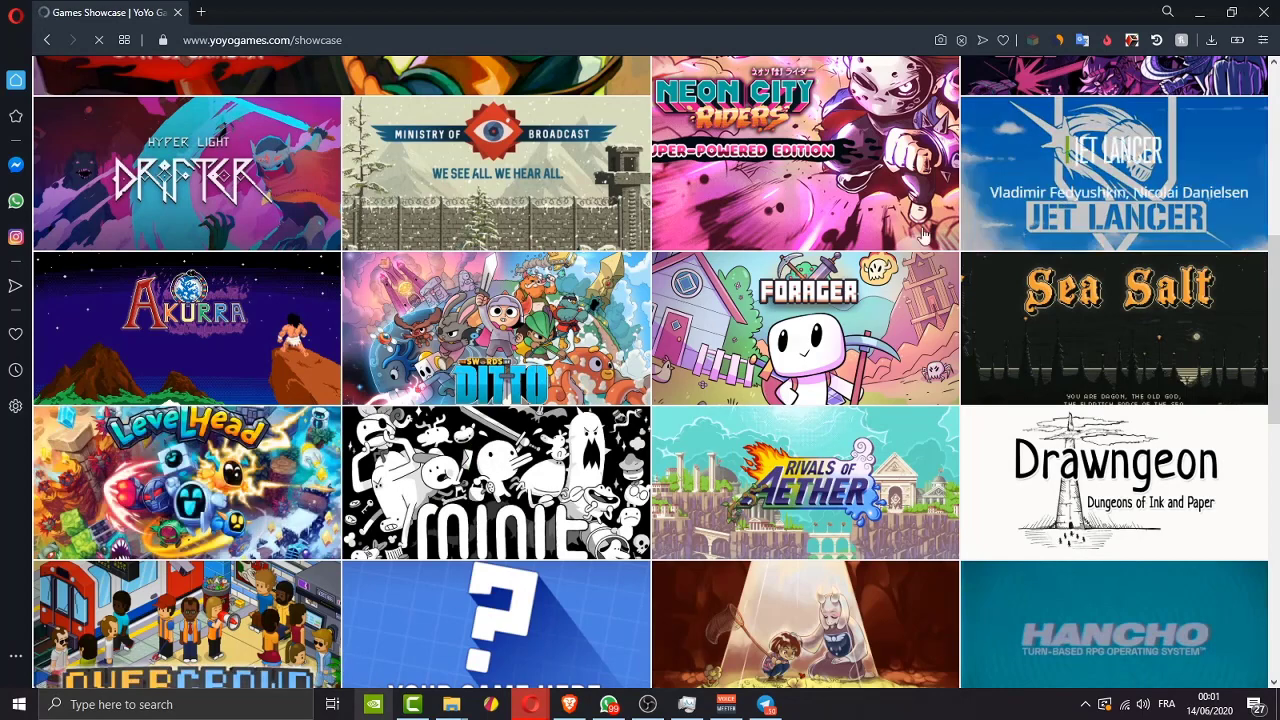
scroll(711, 214, "up", 2)
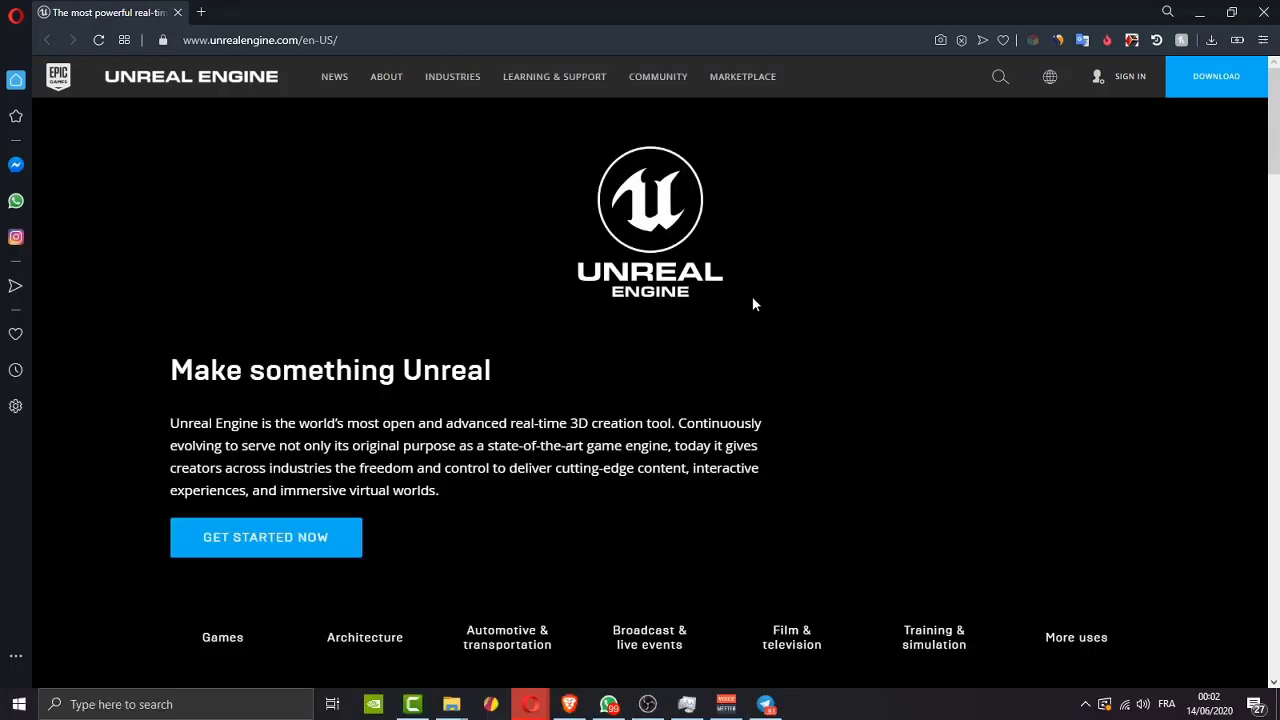
scroll(752, 300, "down", 4)
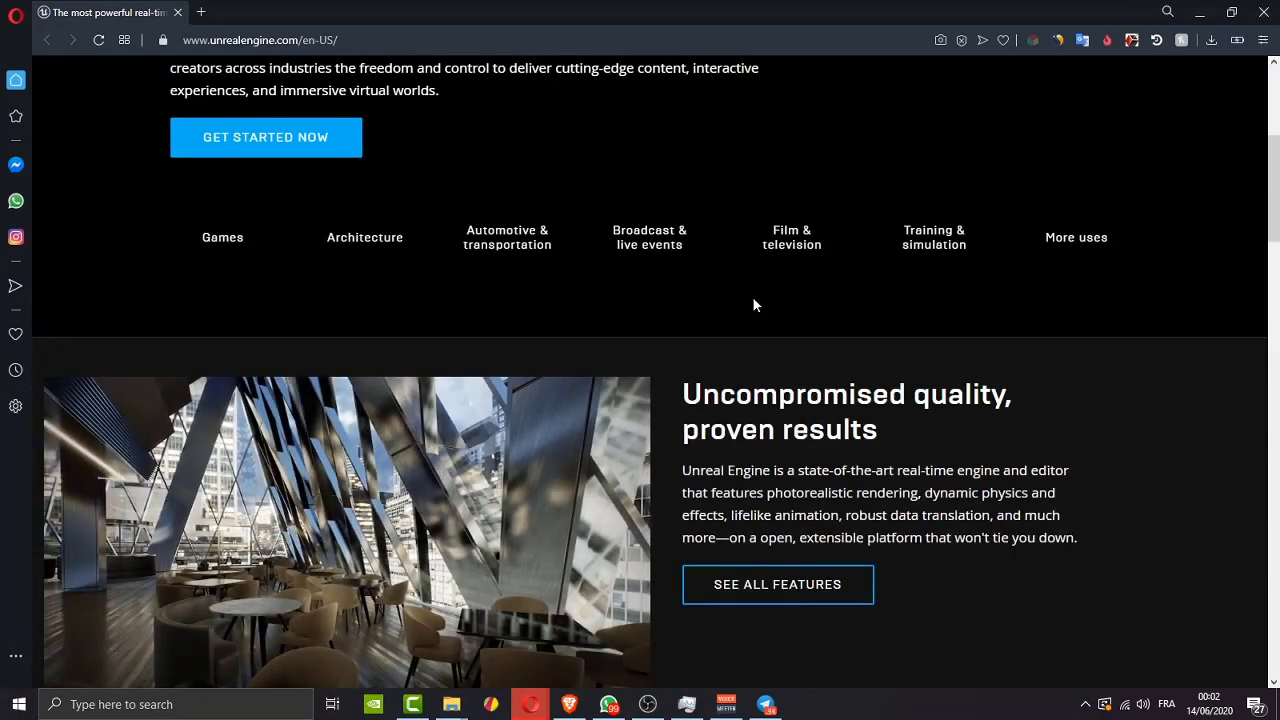
scroll(752, 296, "down", 3)
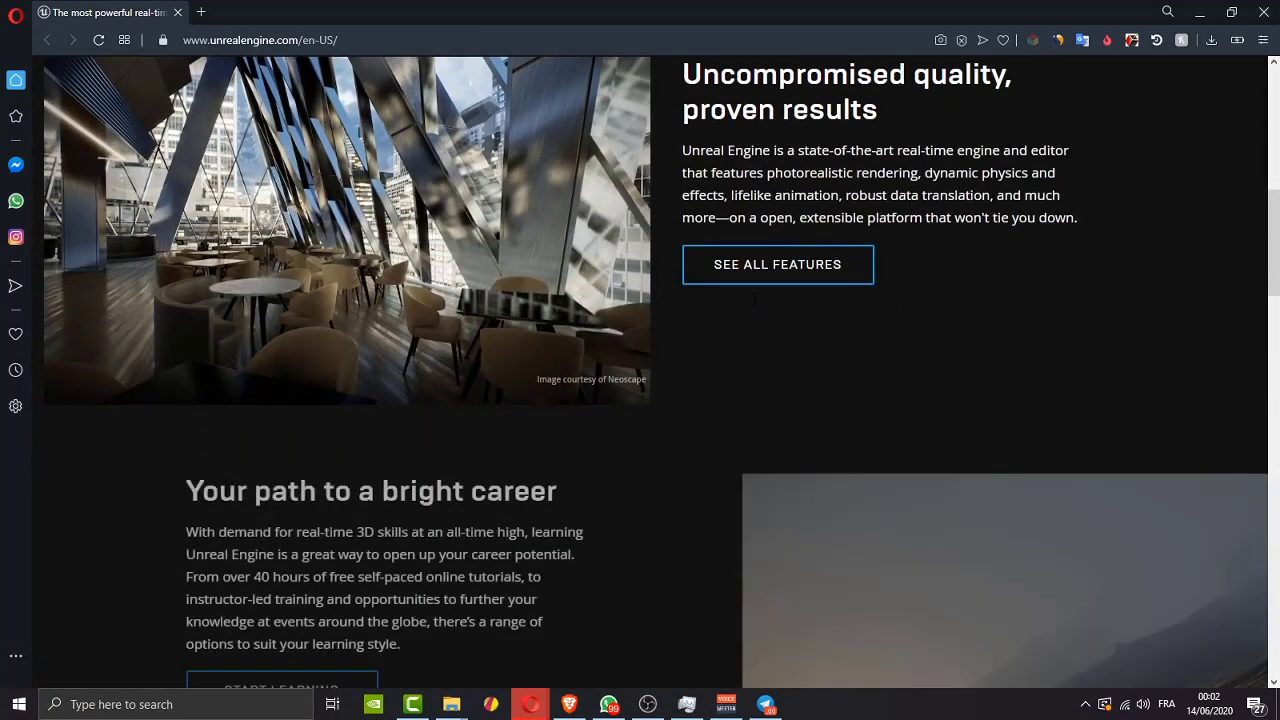
scroll(753, 297, "down", 2)
scroll(754, 300, "down", 3)
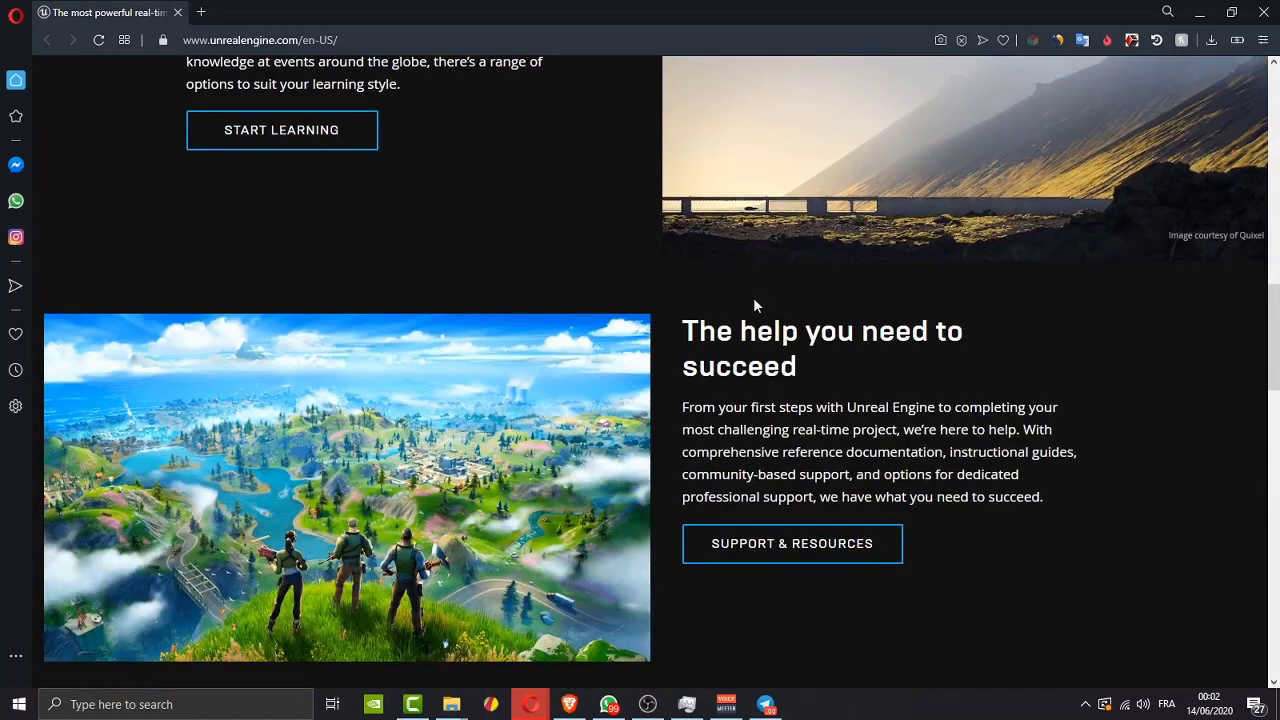
scroll(464, 367, "down", 2)
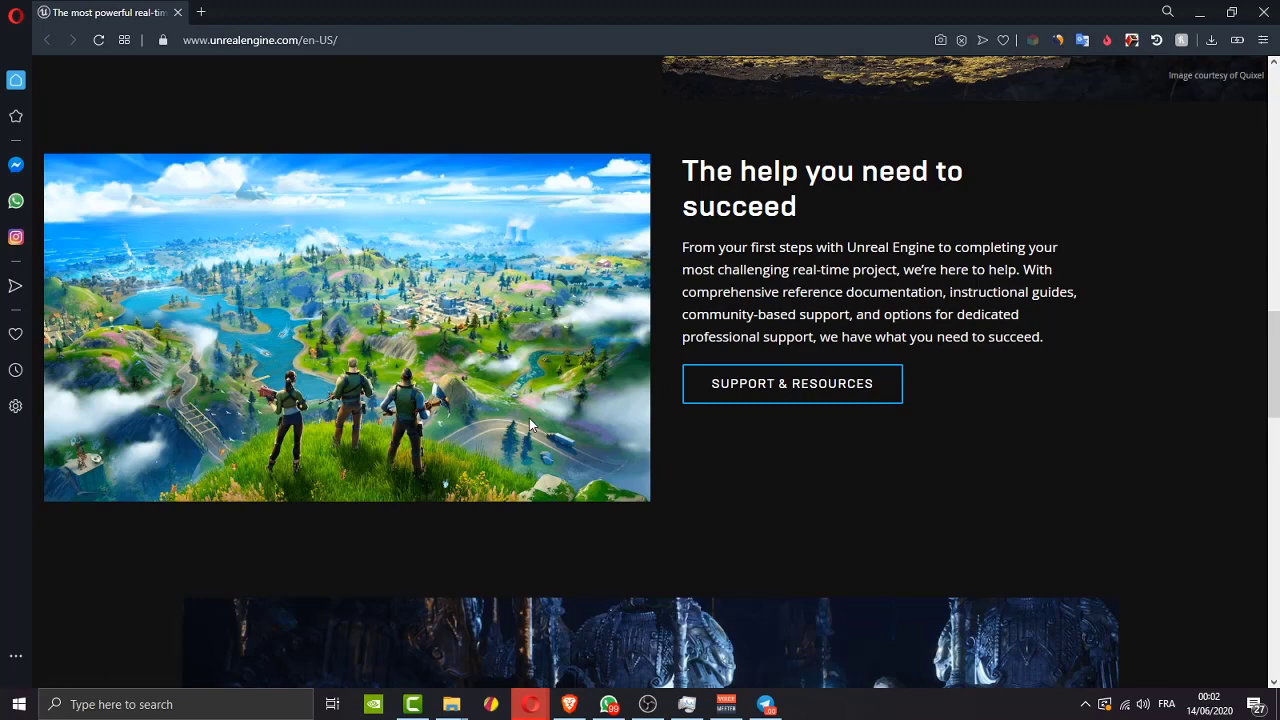
scroll(416, 440, "down", 2)
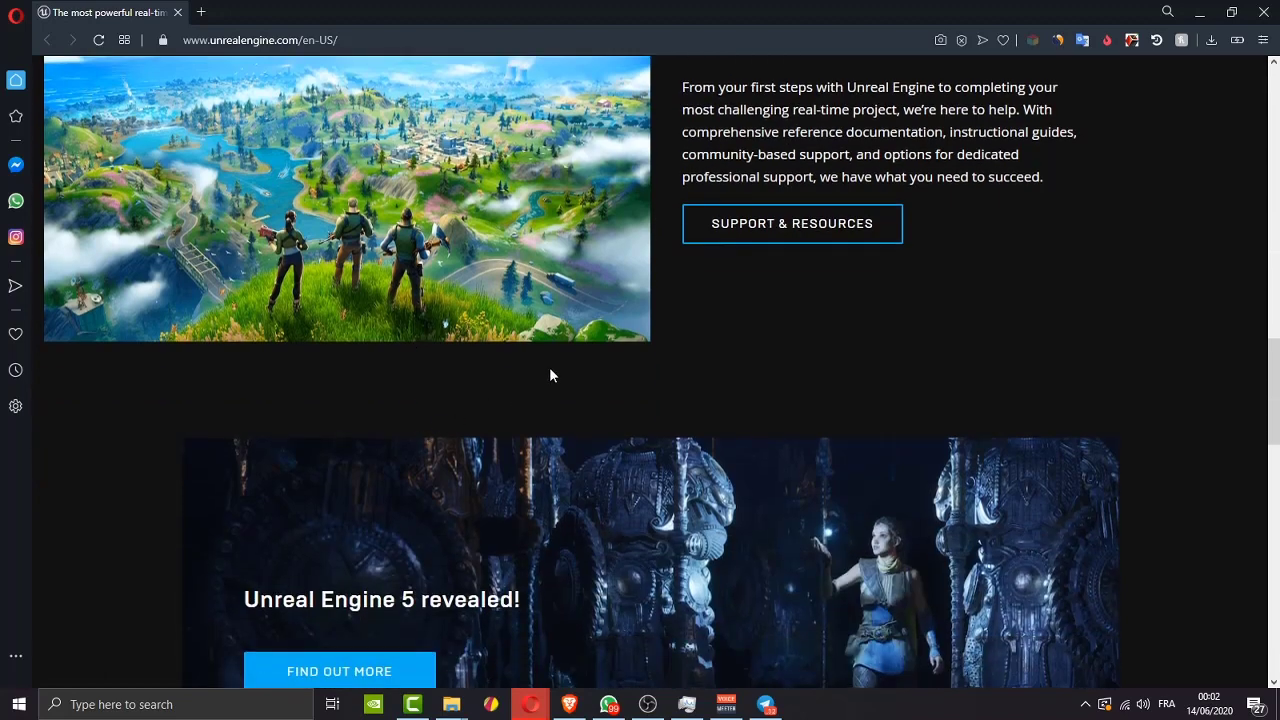
scroll(509, 389, "up", 2)
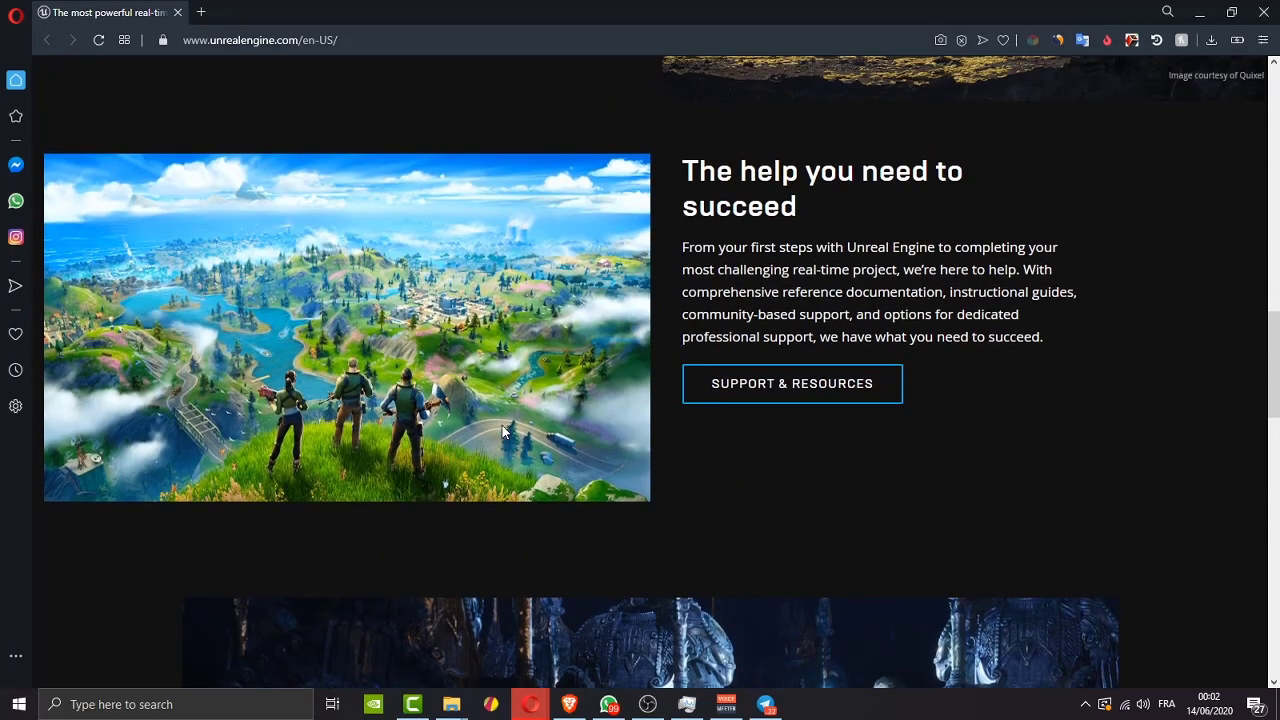
scroll(520, 373, "down", 4)
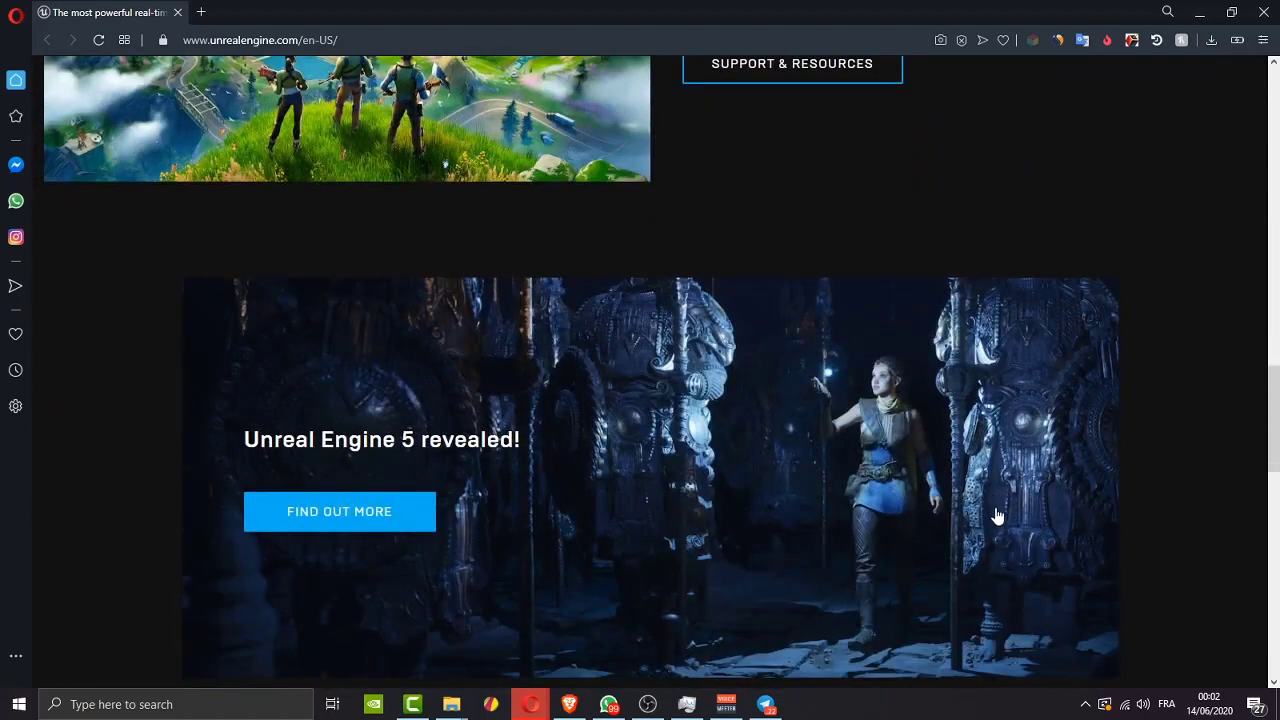
scroll(997, 516, "down", 1)
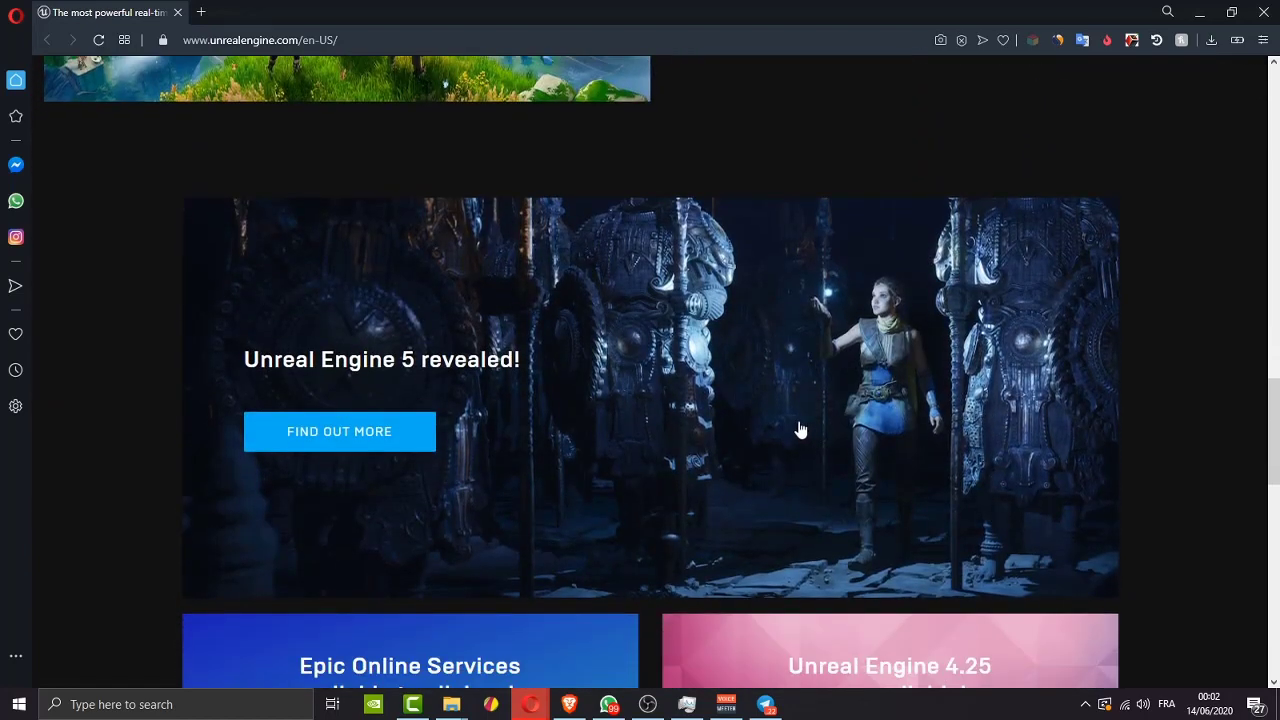
scroll(800, 430, "down", 3)
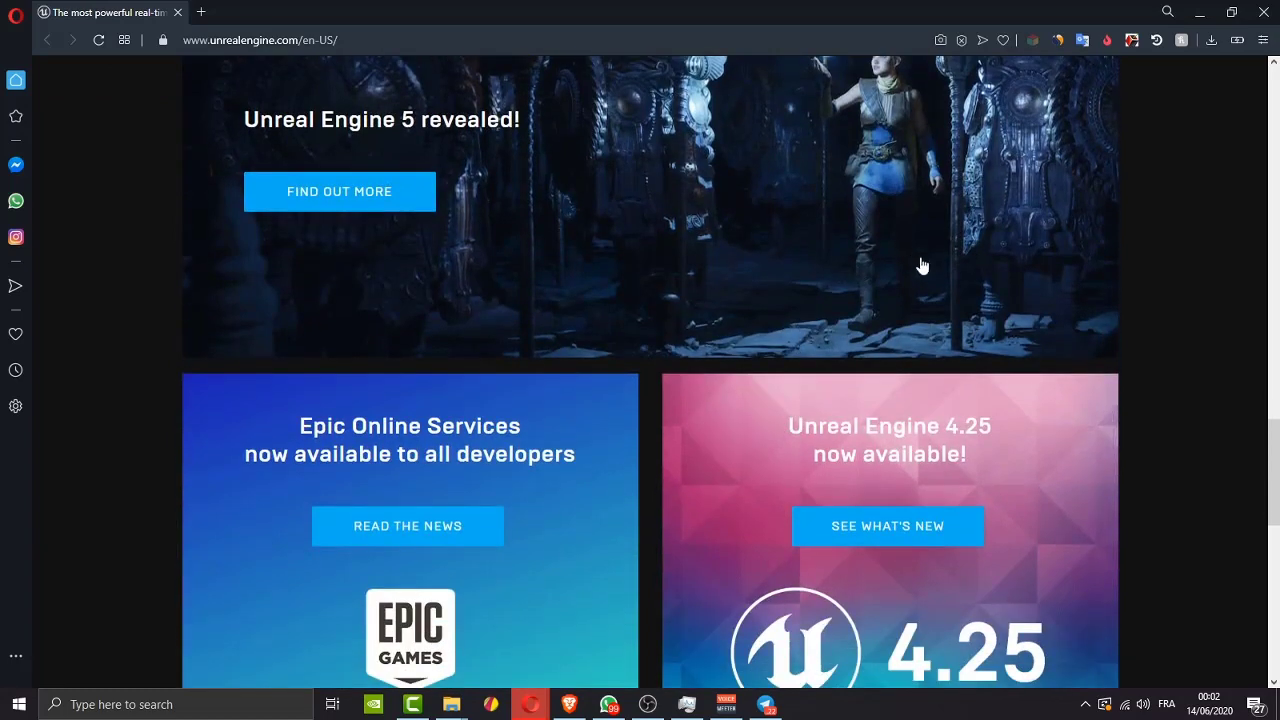
scroll(754, 354, "down", 3)
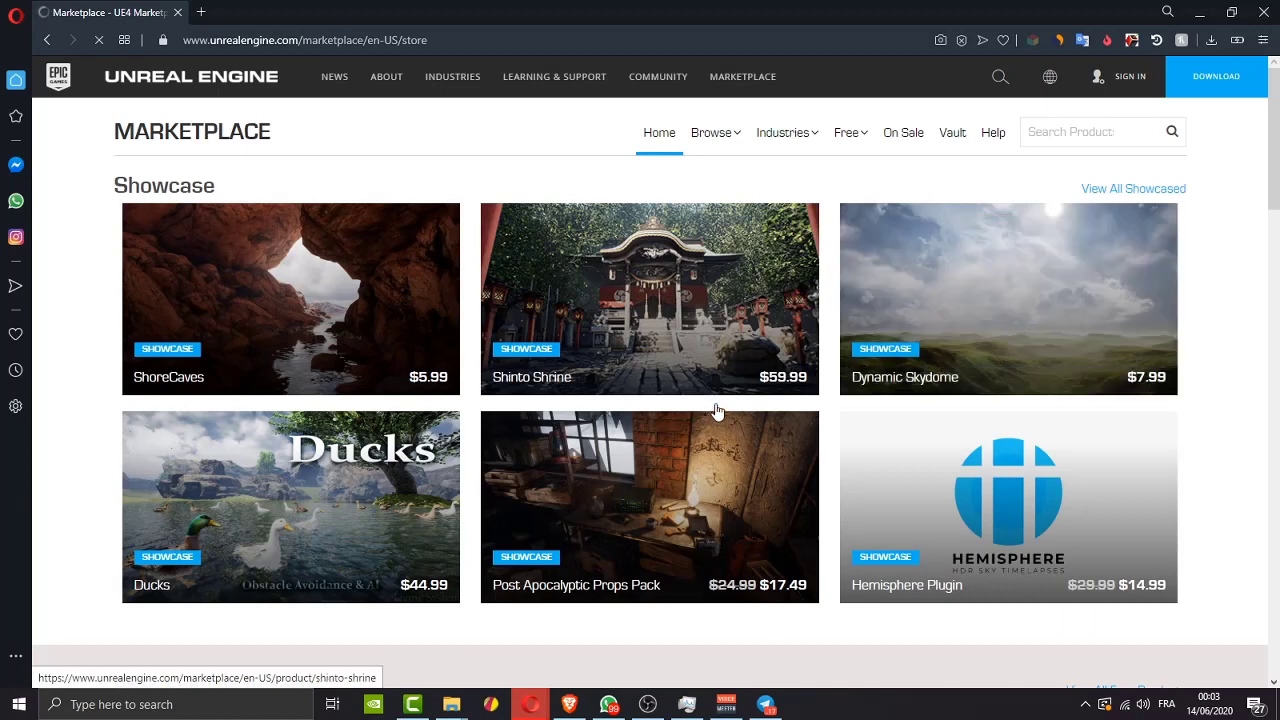
scroll(716, 410, "down", 2)
scroll(306, 437, "down", 2)
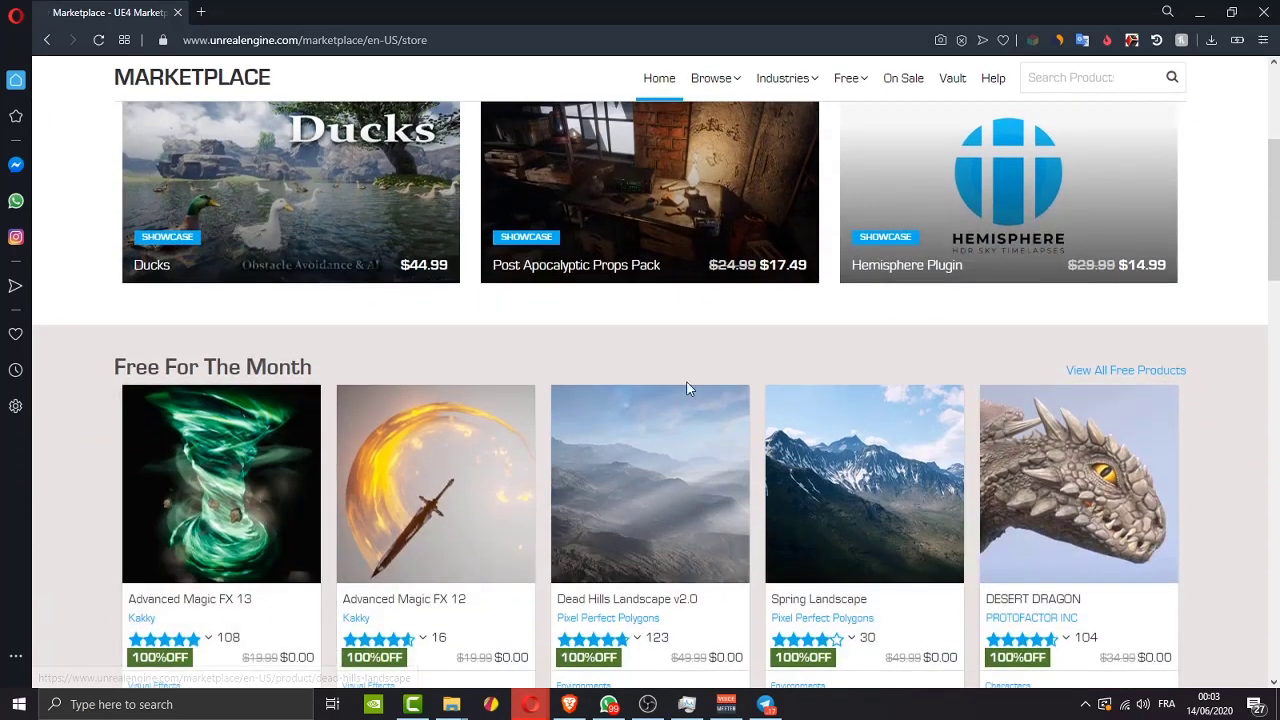
scroll(514, 471, "down", 2)
scroll(530, 520, "down", 1)
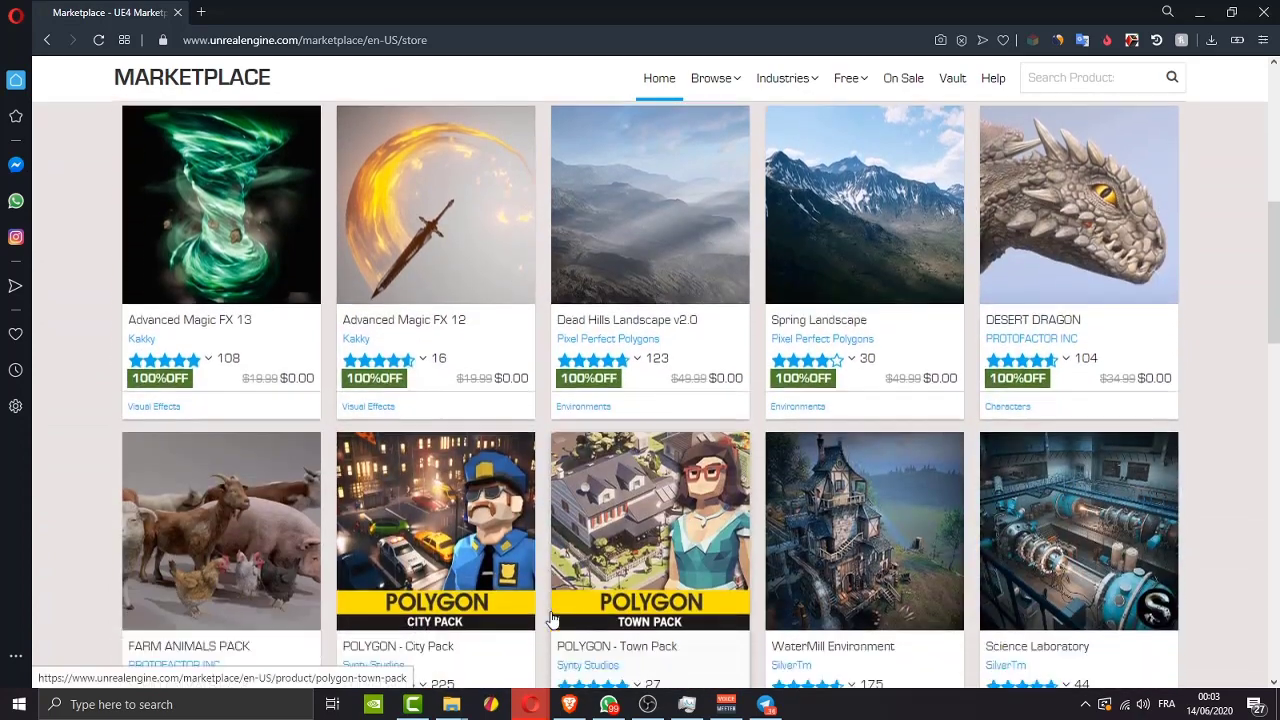
scroll(600, 620, "down", 2)
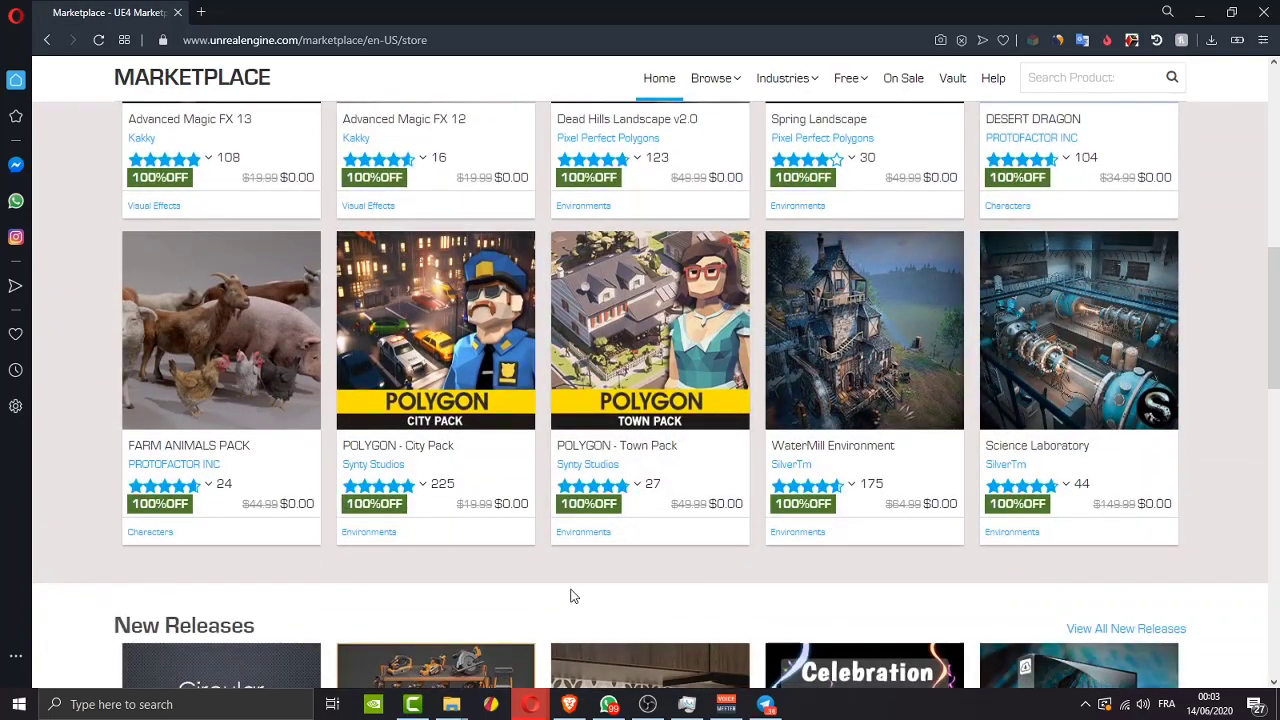
scroll(450, 592, "down", 2)
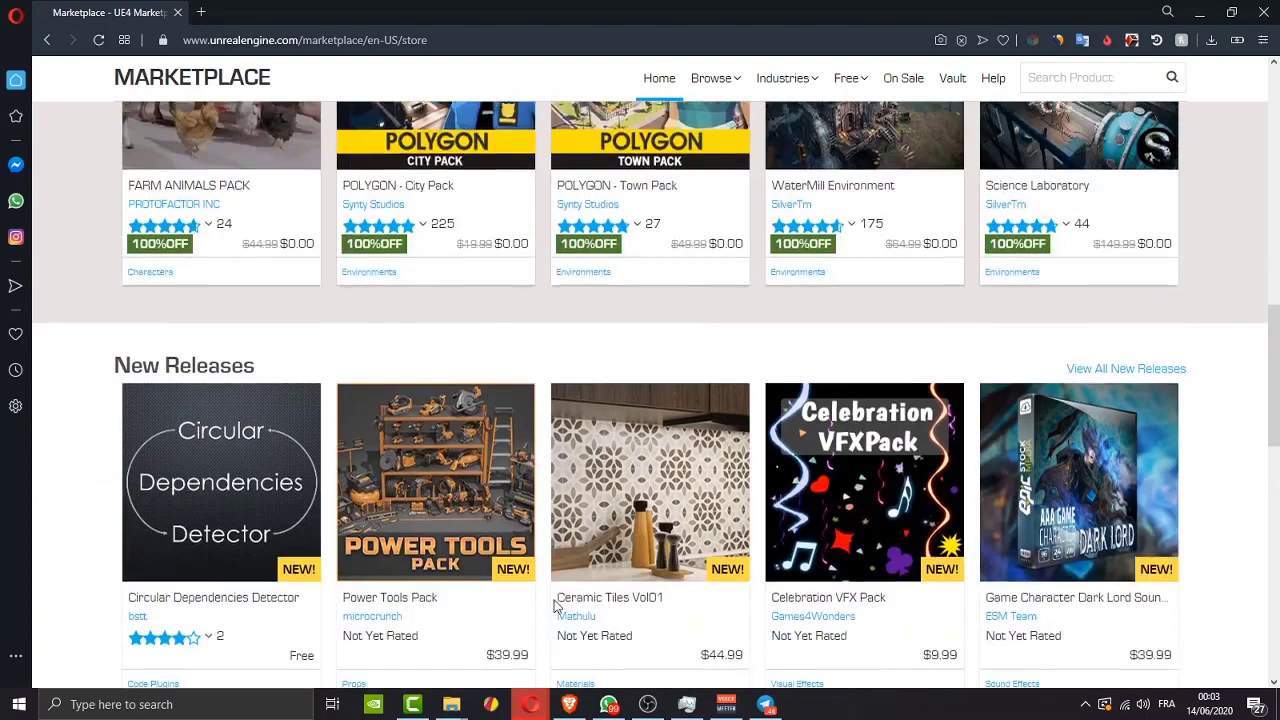
scroll(555, 605, "down", 1)
scroll(820, 457, "up", 4)
scroll(268, 375, "up", 4)
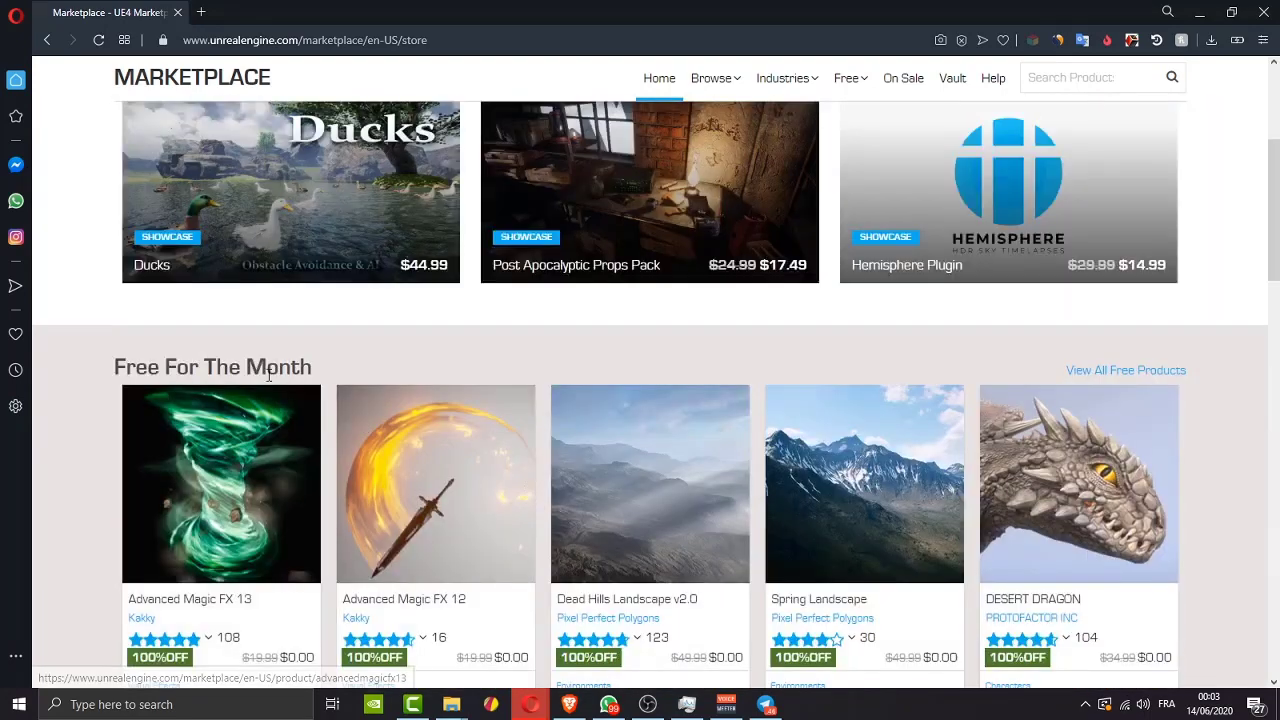
scroll(268, 375, "up", 2)
- Open the Ducks product page from the Marketplace showcase tile
left_click(312, 302)
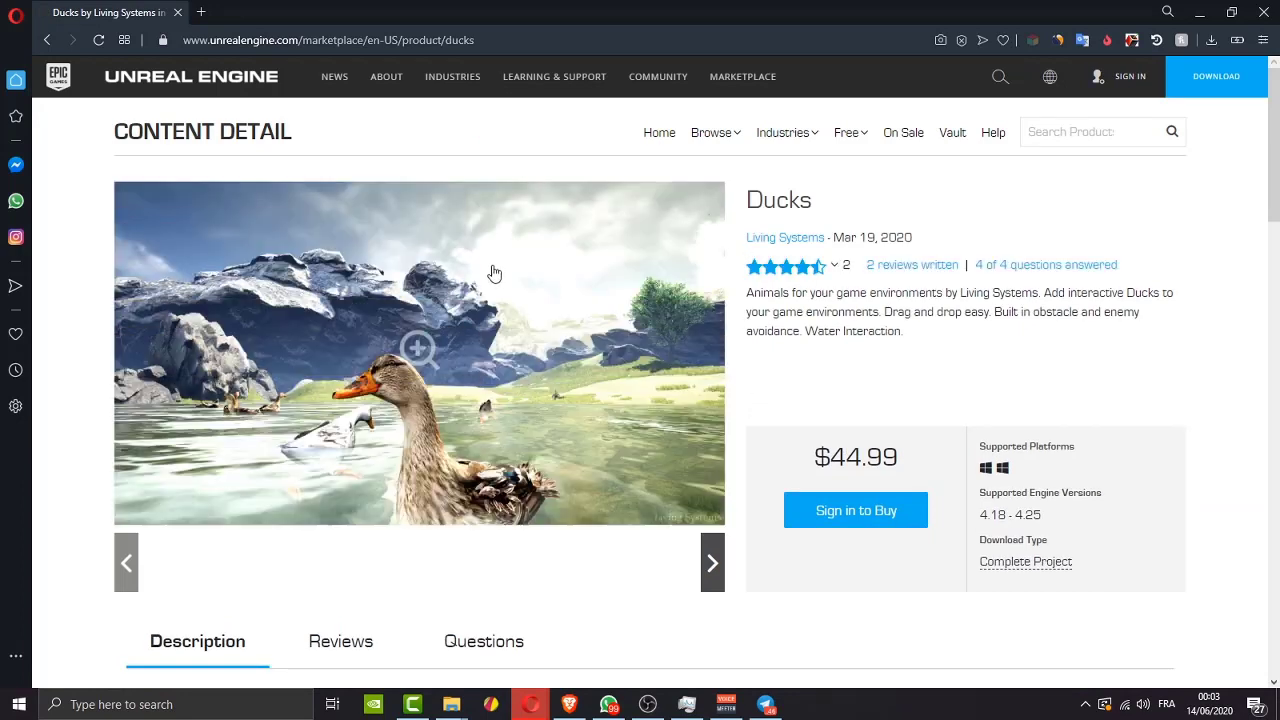
- View the Ducks gallery full screen and advance to the flying-duck screenshot
left_click(427, 342)
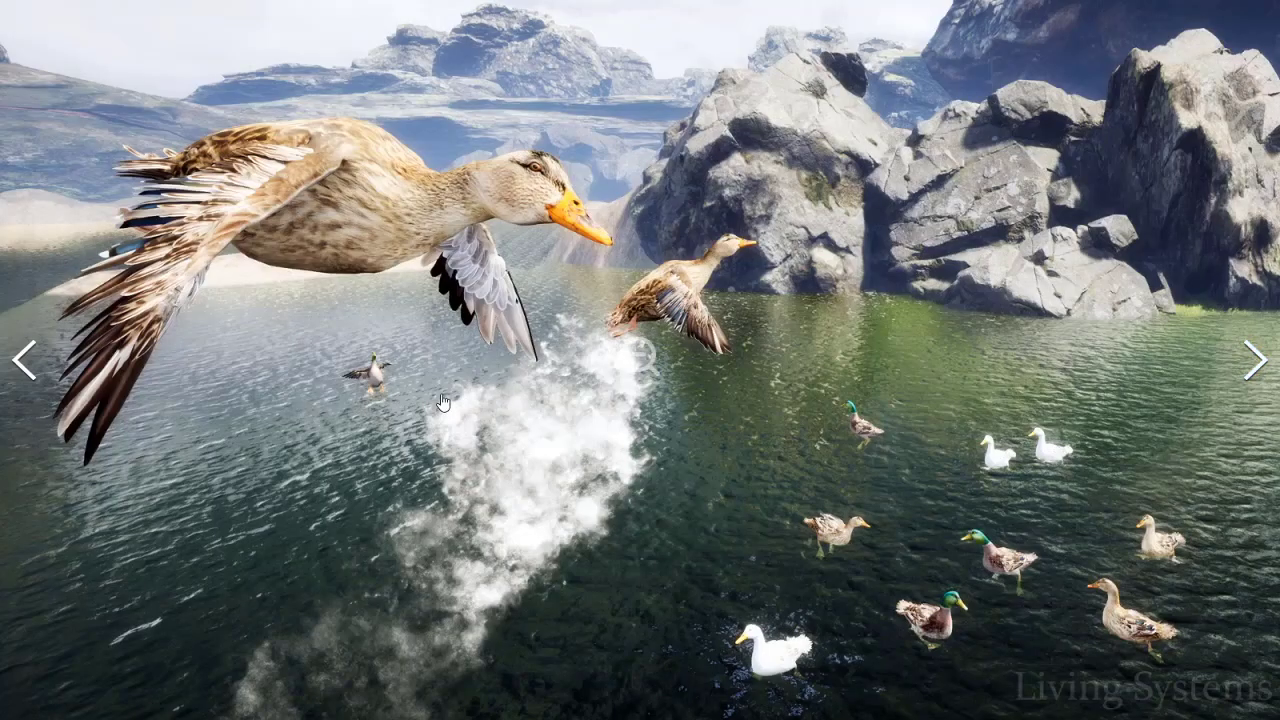
left_click(1256, 376)
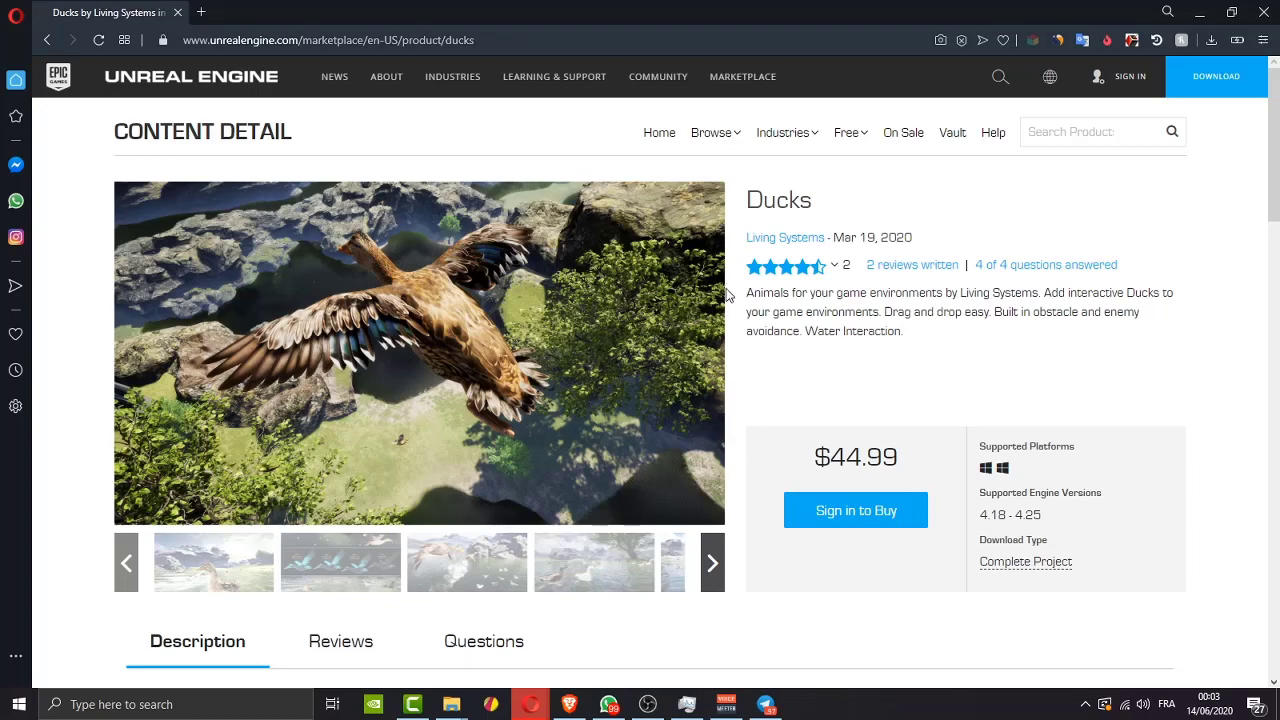
scroll(640, 320, "down", 3)
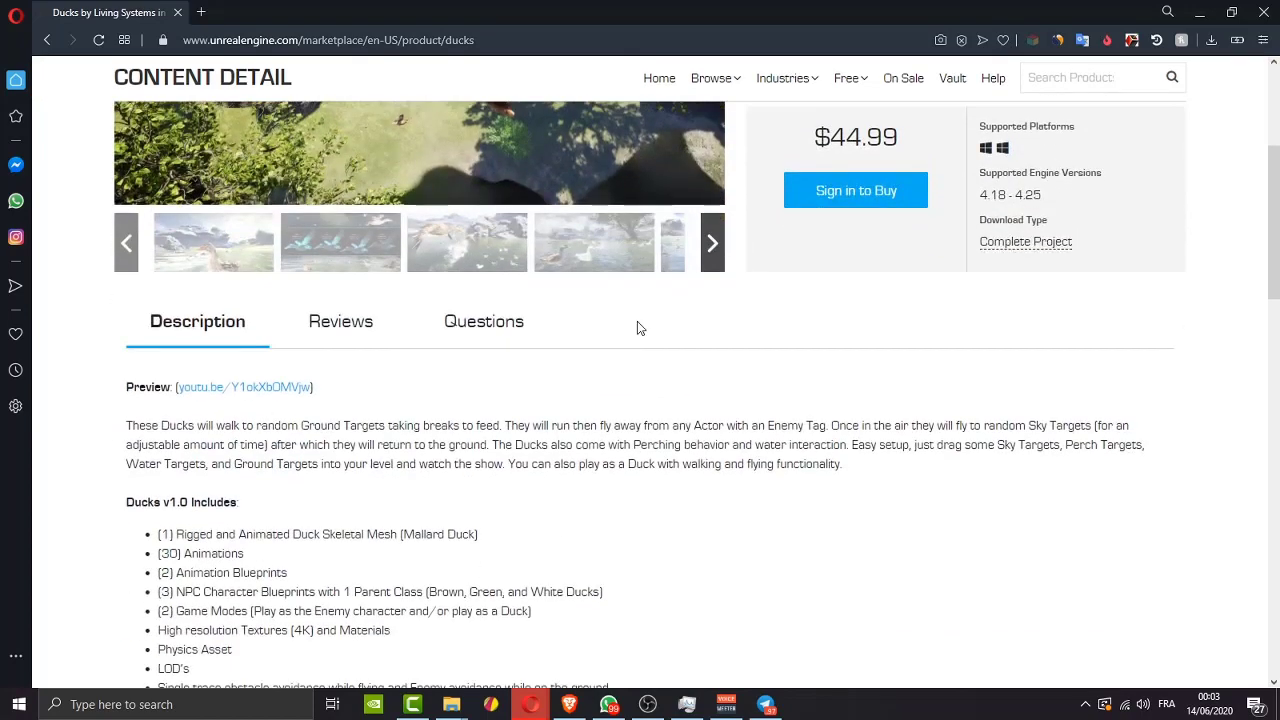
scroll(733, 291, "down", 2)
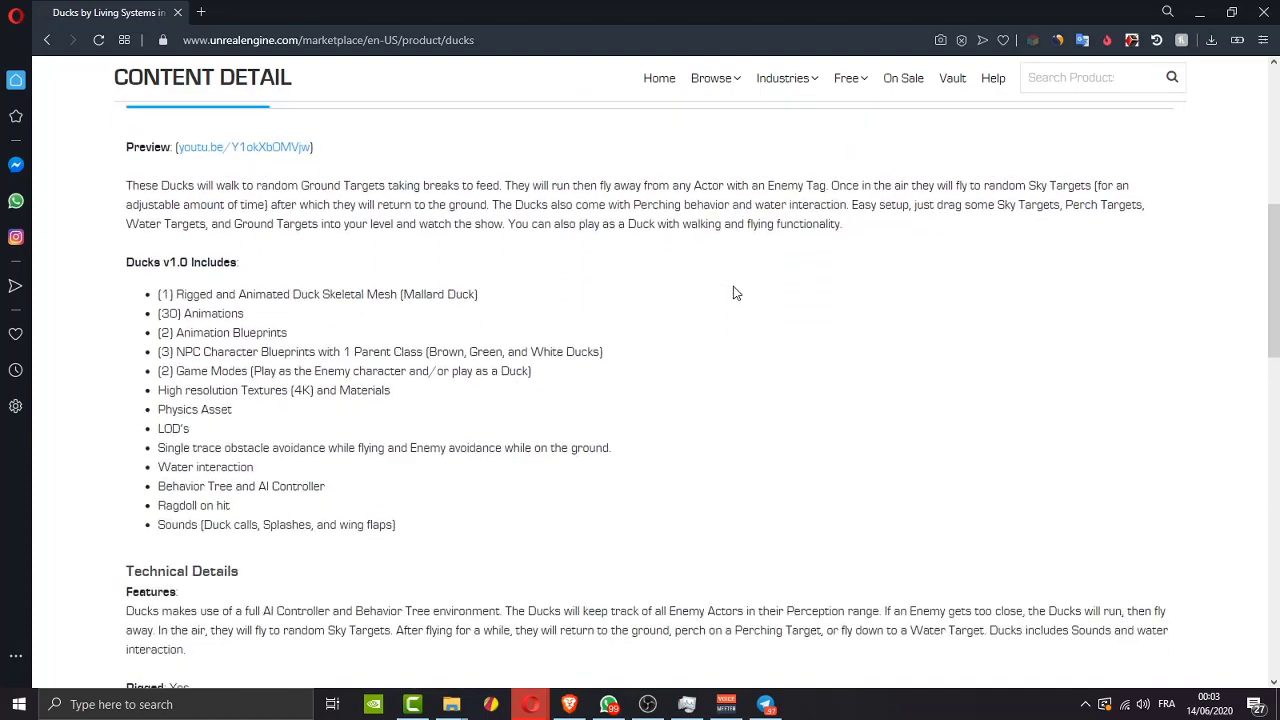
scroll(733, 291, "up", 5)
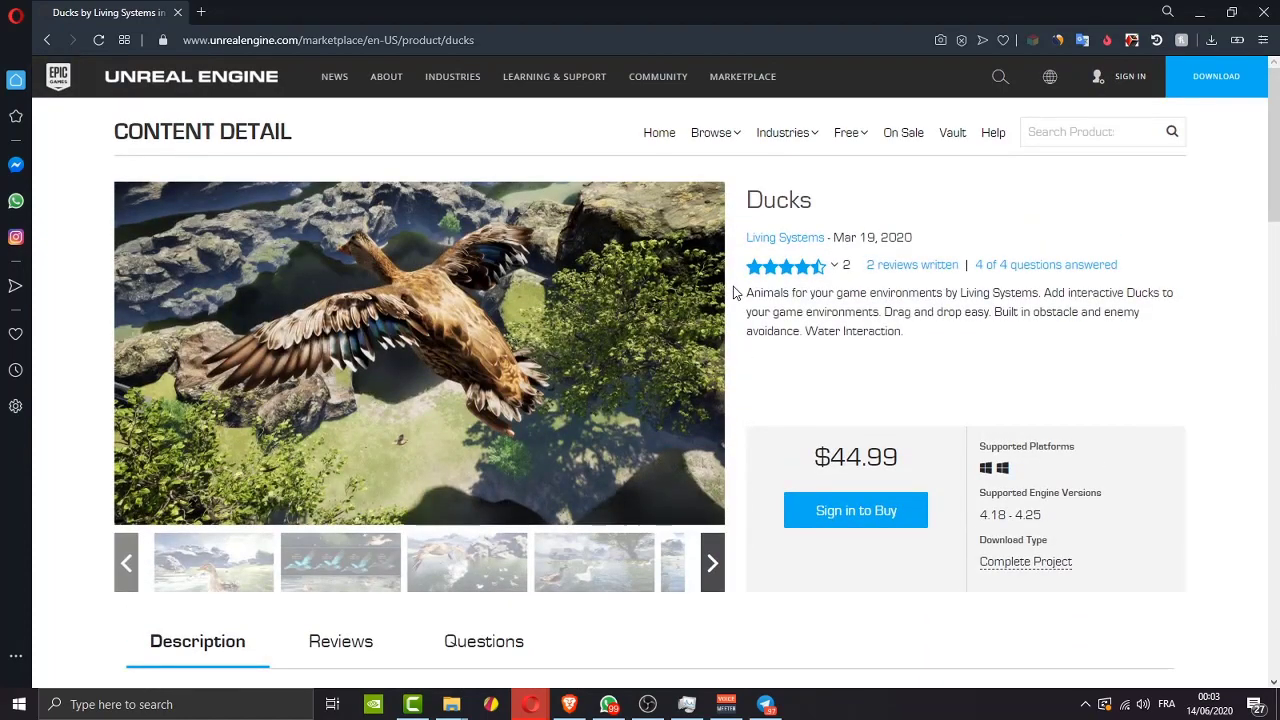